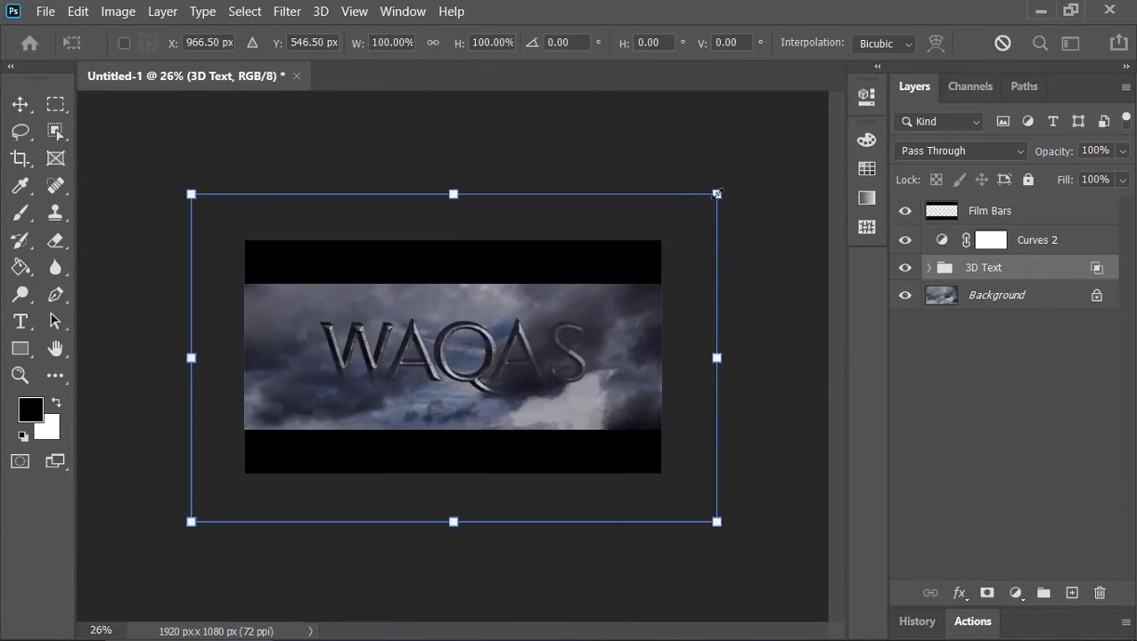
Shrink the WAQAS preview to about 72% around its centre
left_click_drag(717, 193, 643, 239)
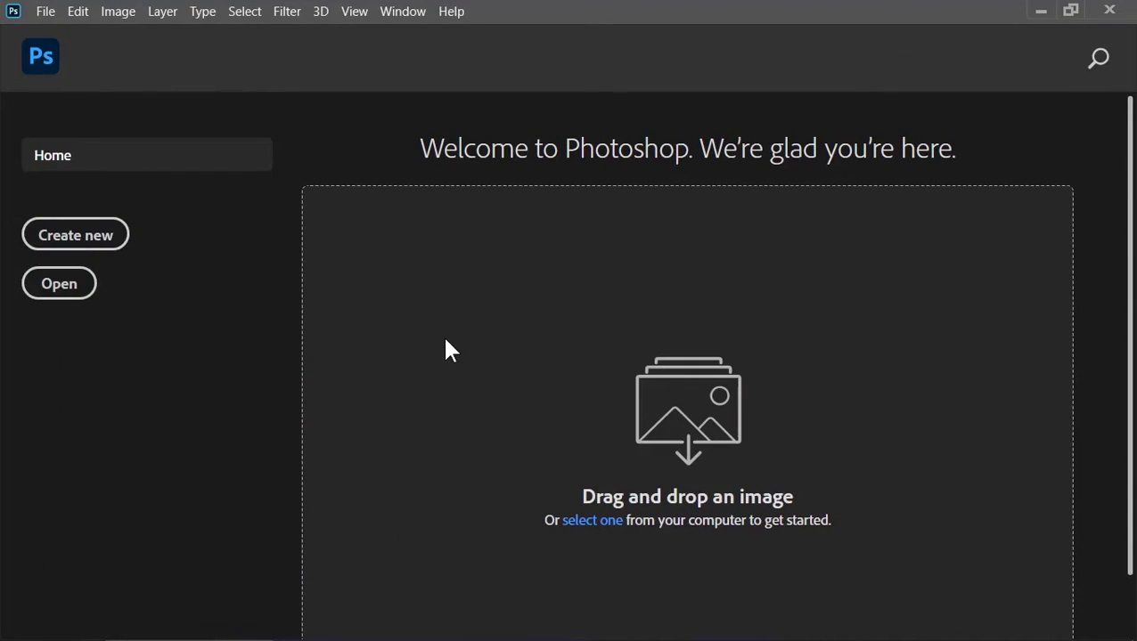
Create a new 1920×1080 px document at 72 ppi
left_click(77, 239)
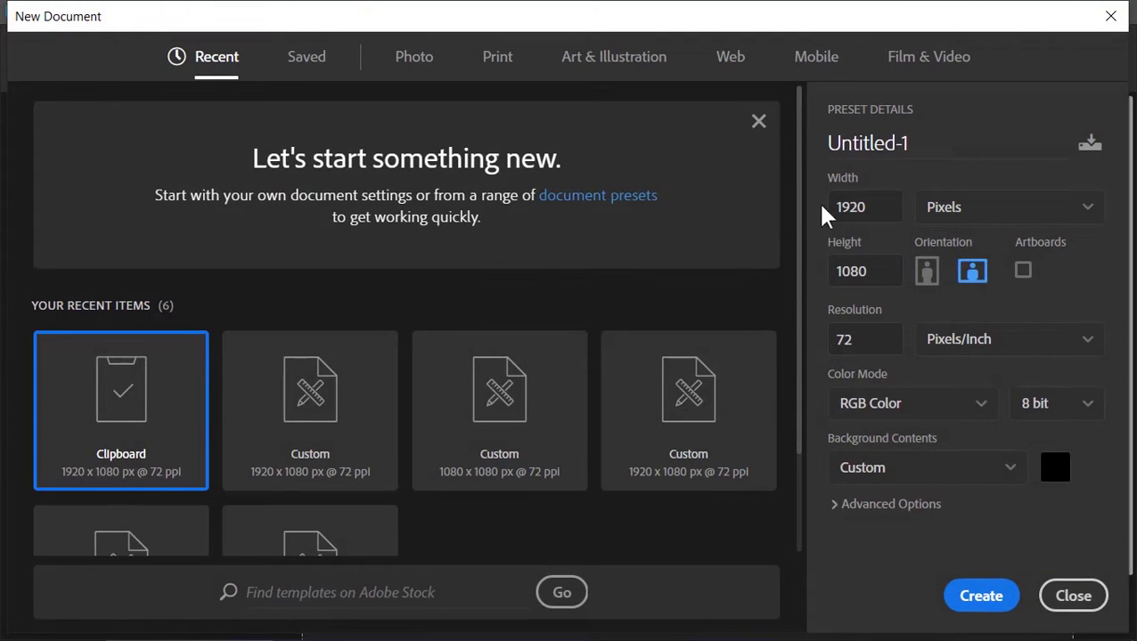
double_click(889, 204)
left_click(889, 261)
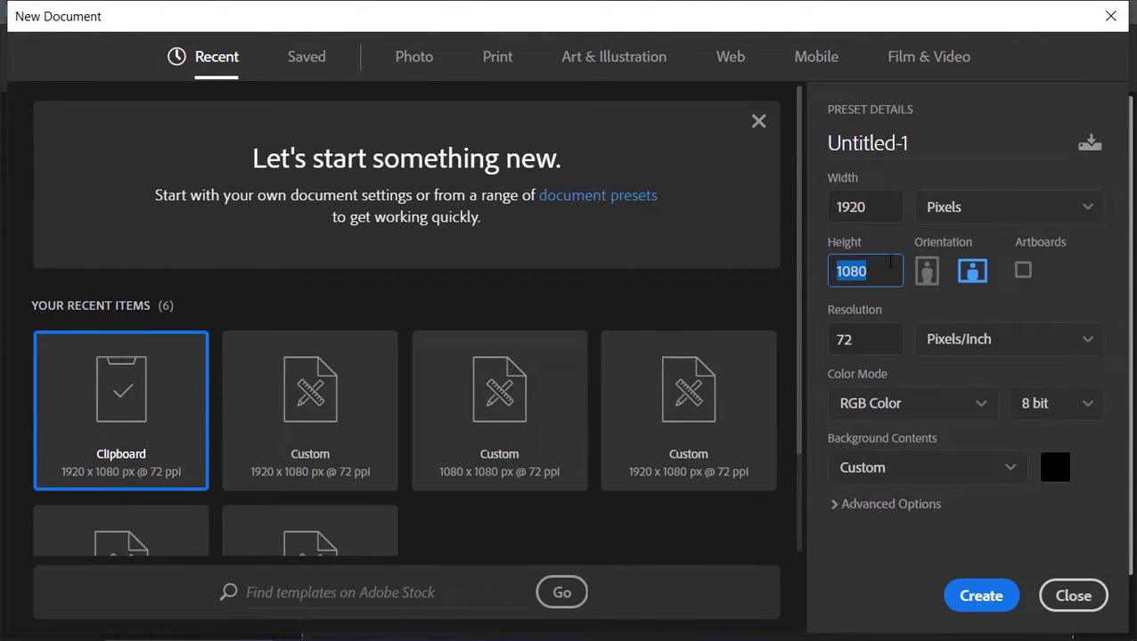
left_click(880, 337)
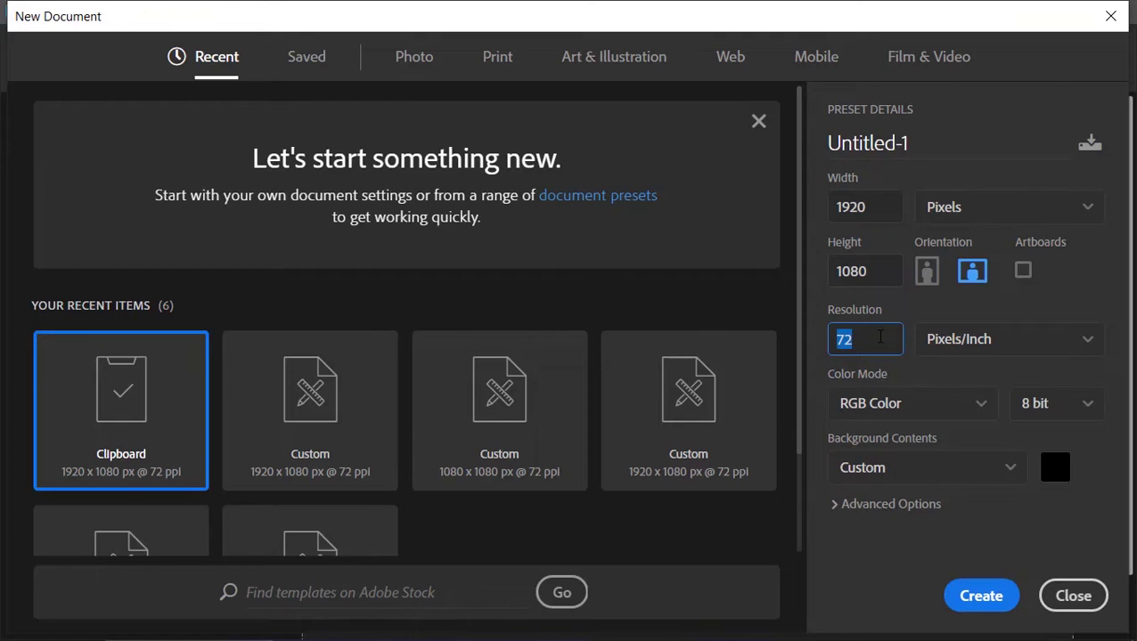
left_click(975, 588)
Paste the stormy cloud image and merge it into the Background layer
key("ctrl+shift+alt+n")
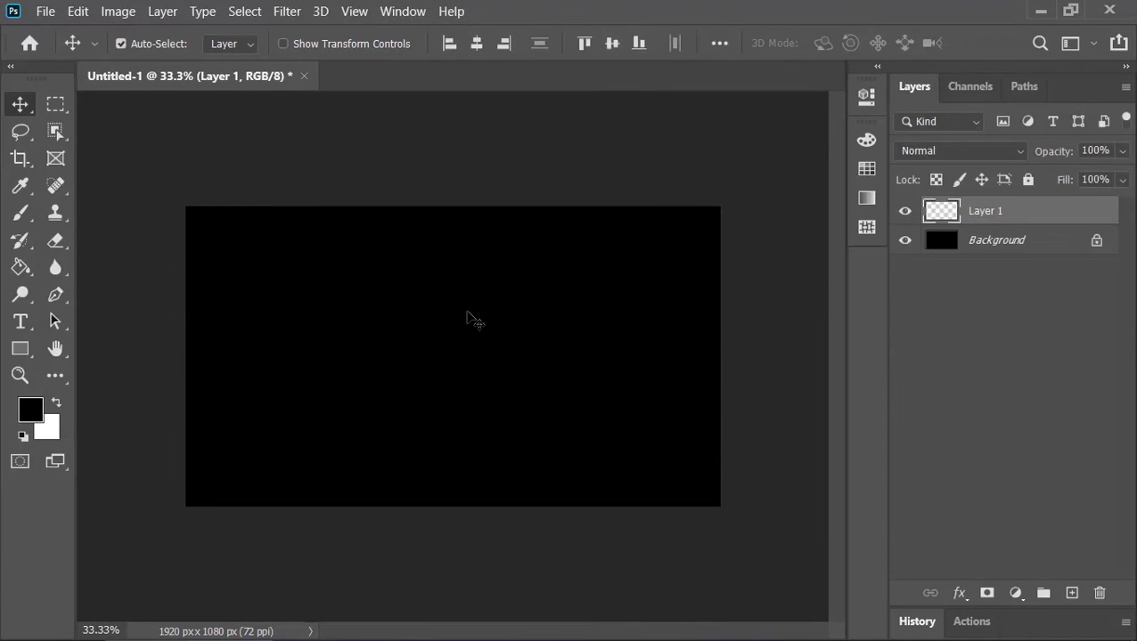
key("ctrl+v")
key("ctrl+e")
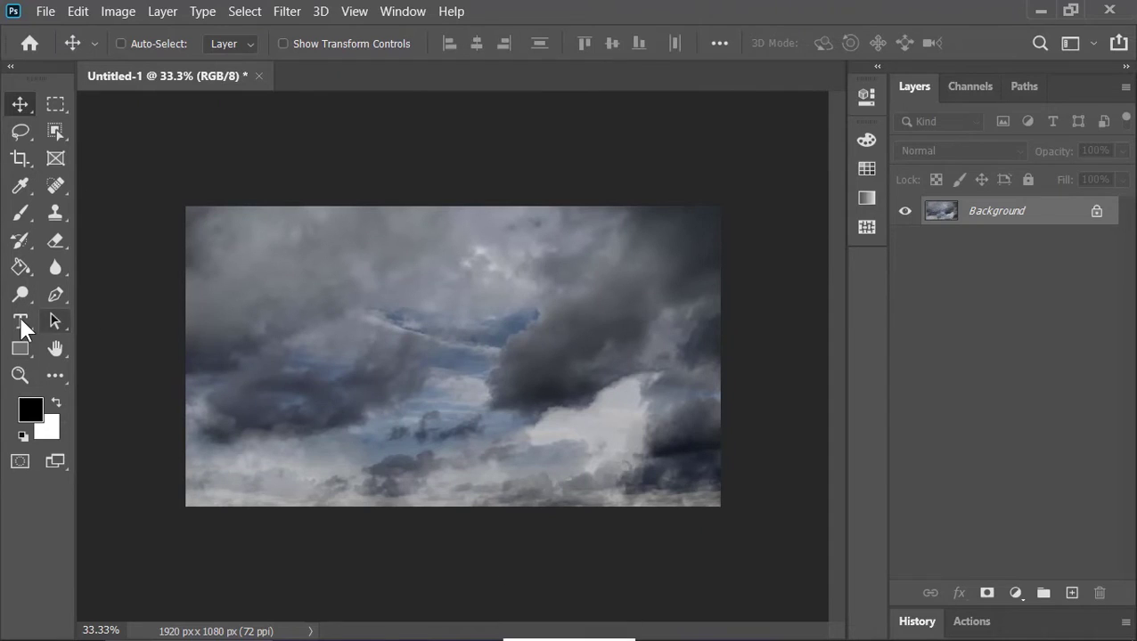
Type the title text WARRIOR on the canvas
left_click(22, 322)
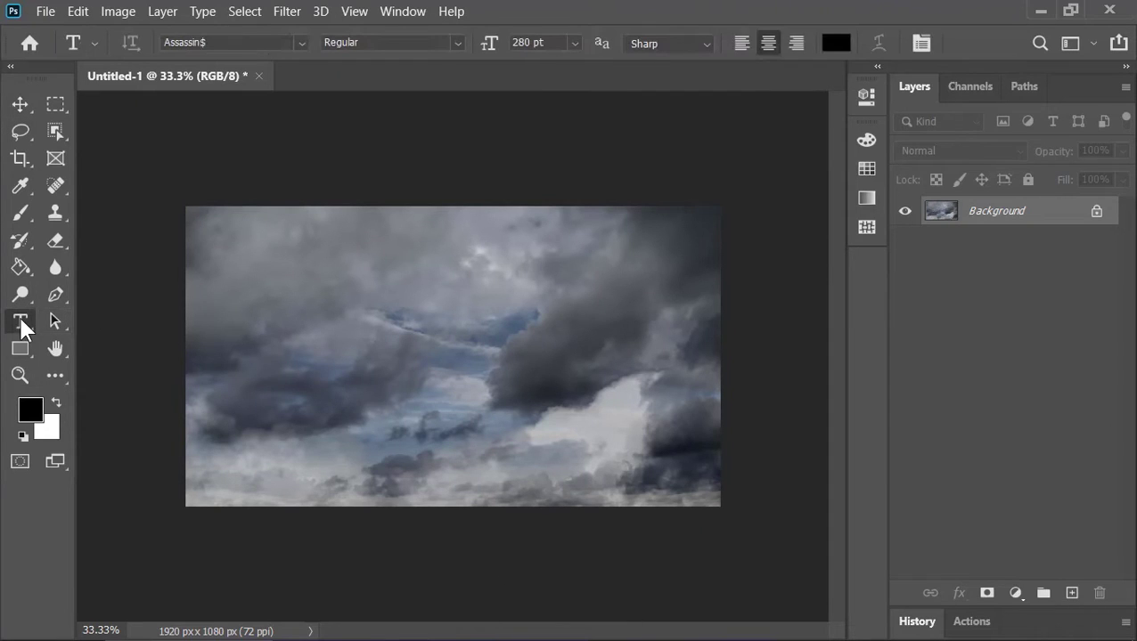
left_click(395, 355)
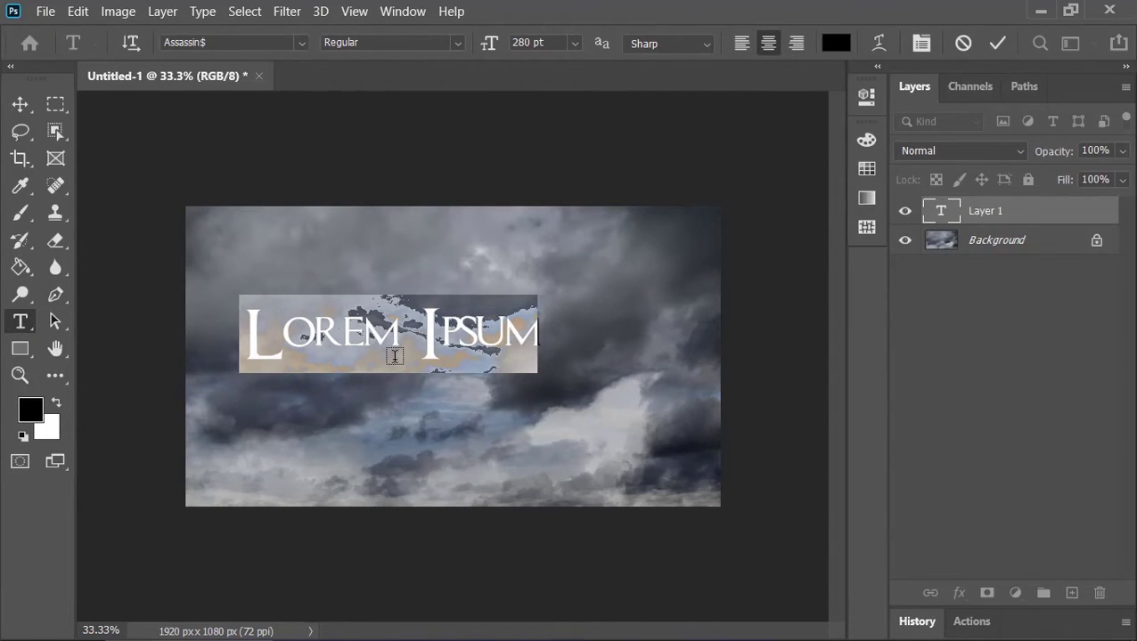
type("WARRIOR")
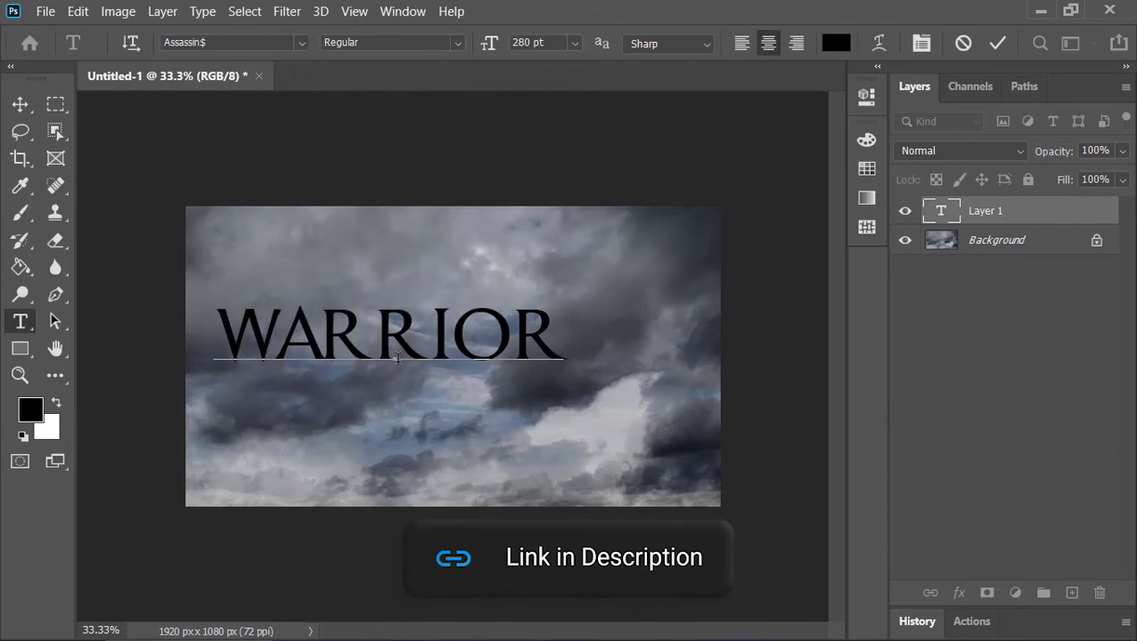
key("ctrl+Return")
Centre WARRIOR horizontally and vertically, then convert it to a smart object
key("v")
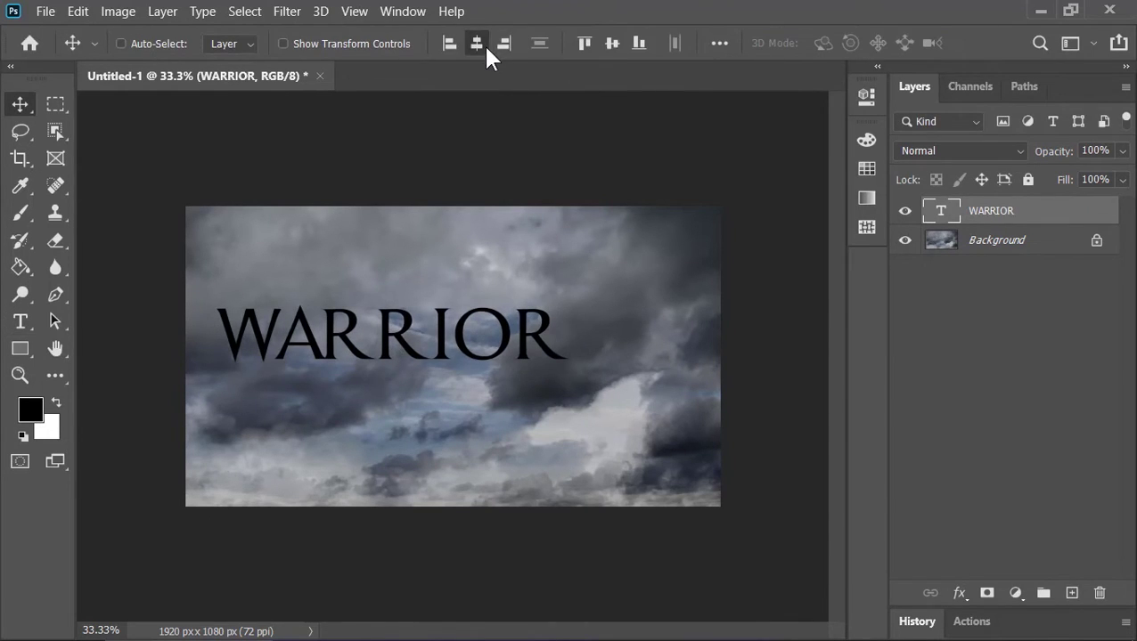
left_click(484, 46)
left_click(611, 44)
key("ctrl+0")
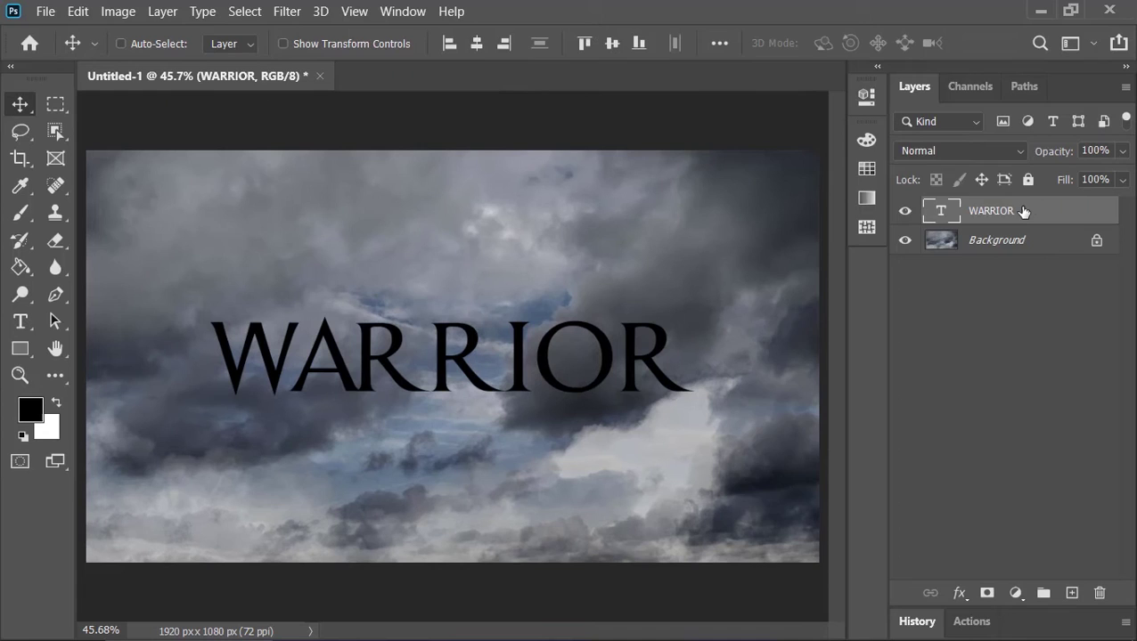
right_click(1024, 211)
left_click(893, 260)
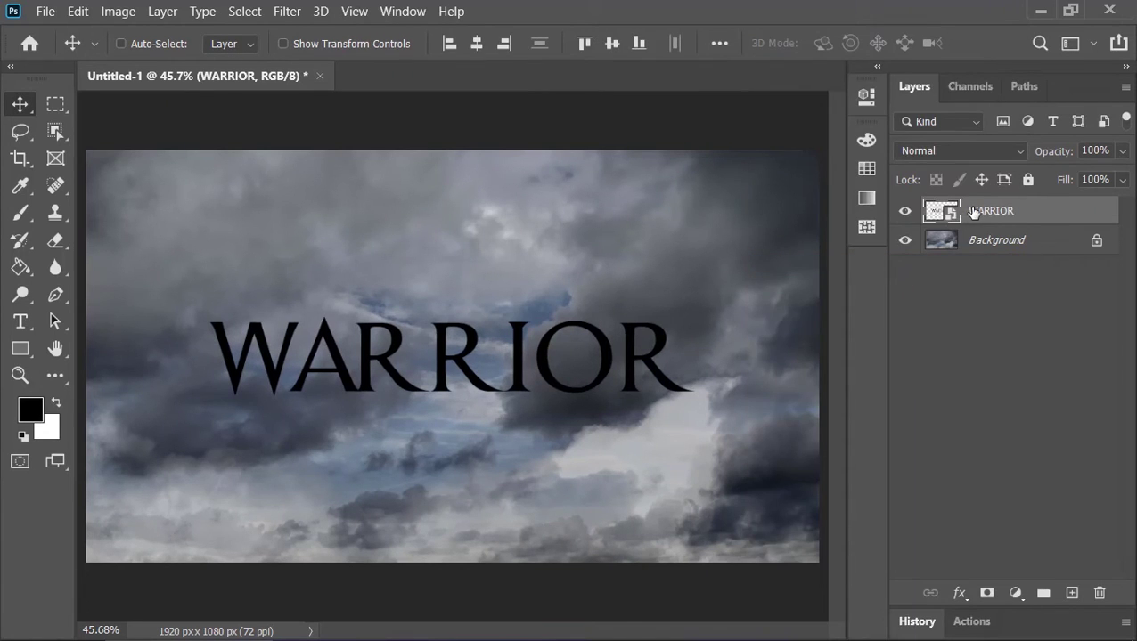
Give WARRIOR an Inner Bevel, Chisel Hard Bevel & Emboss lit at 45°
right_click(937, 212)
left_click(937, 220)
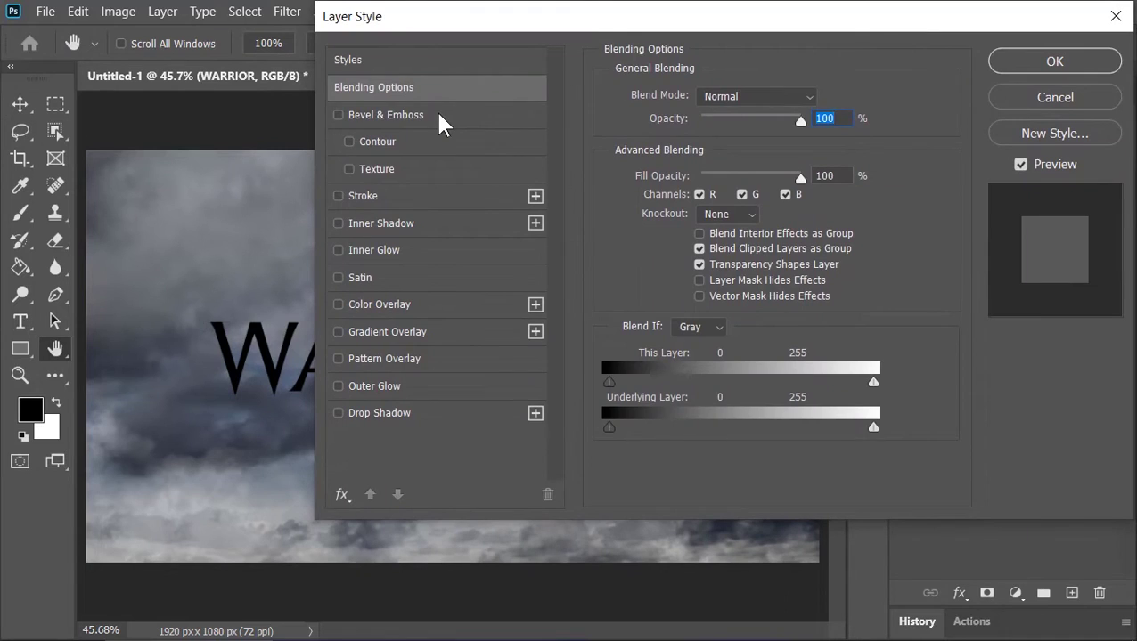
left_click(439, 115)
left_click(703, 102)
left_click(717, 128)
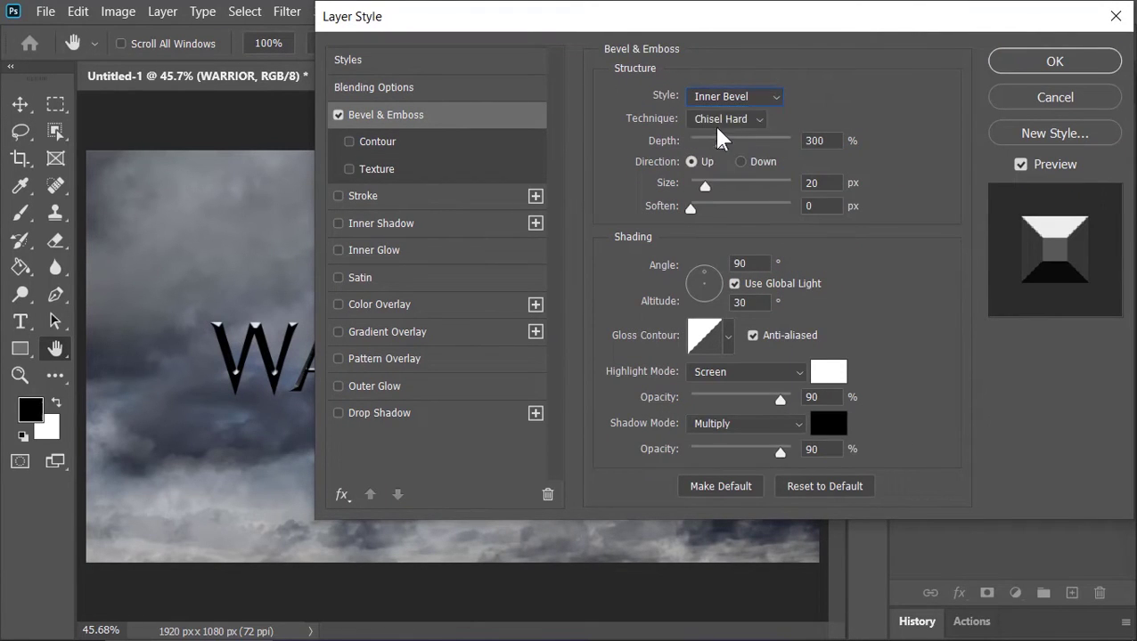
left_click(704, 122)
left_click(716, 152)
left_click(759, 262)
type("45")
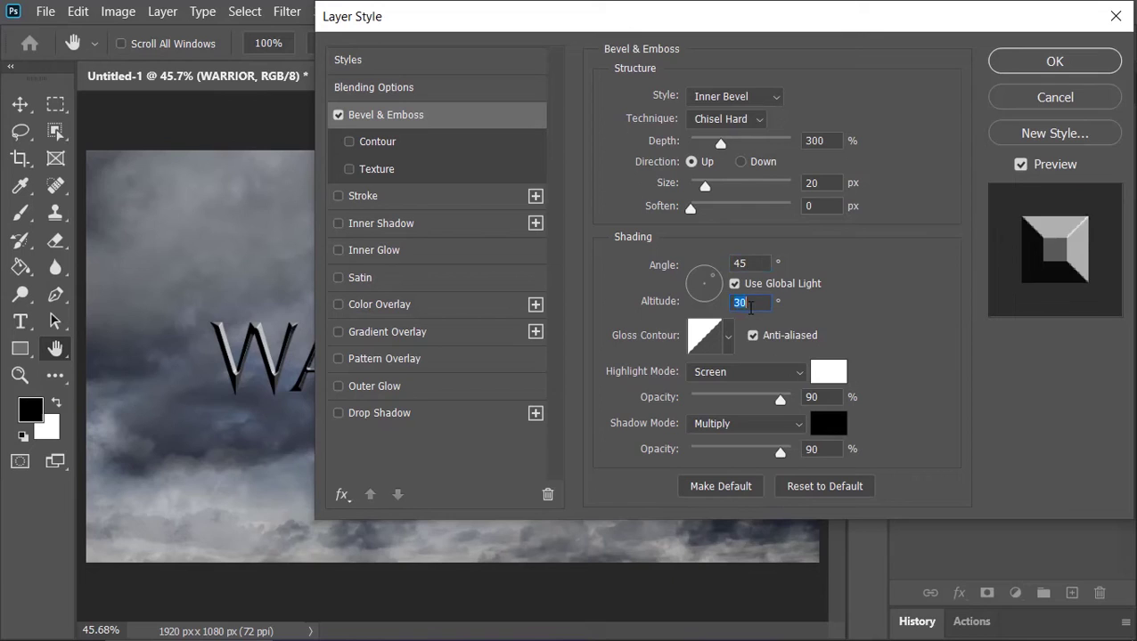
type("55")
Add the first Trees pattern as the bevel texture and apply the style
left_click(393, 176)
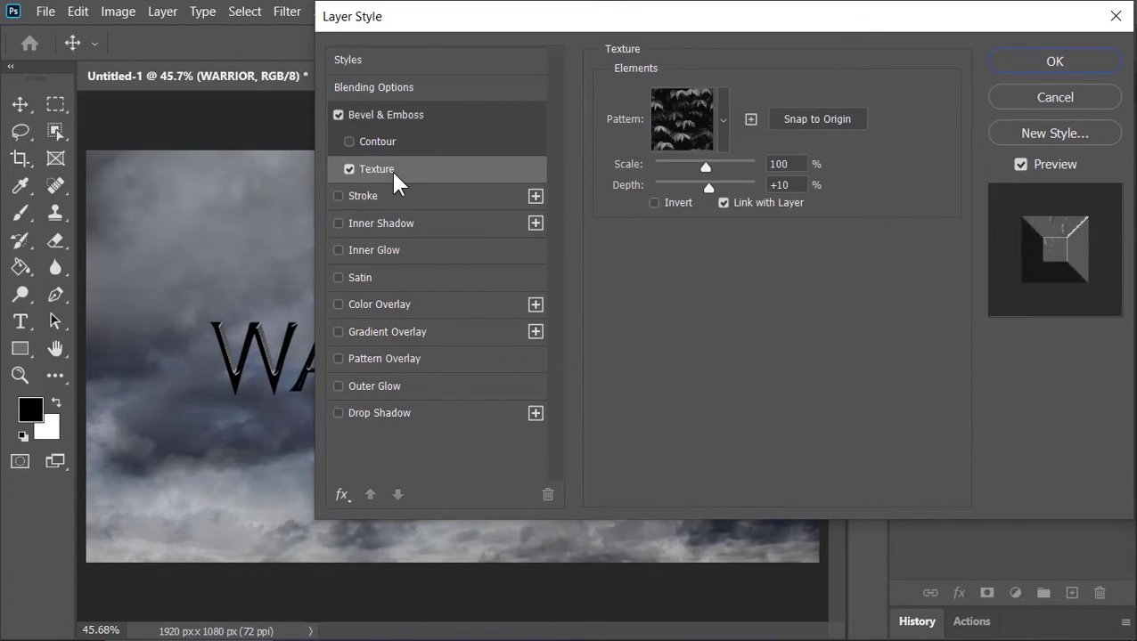
left_click(723, 122)
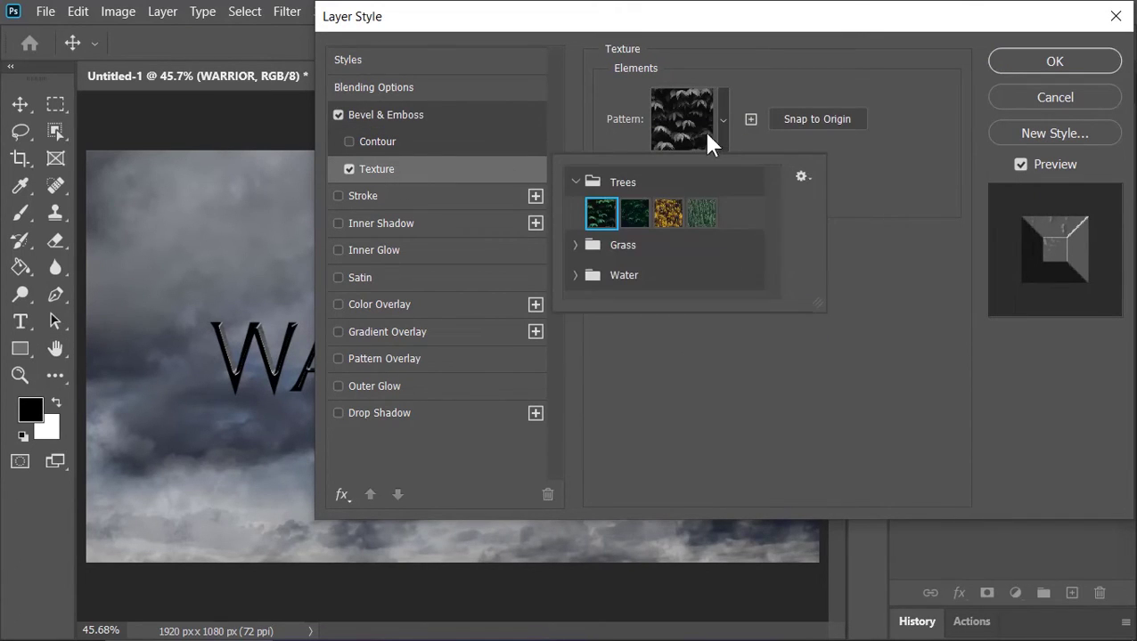
double_click(604, 217)
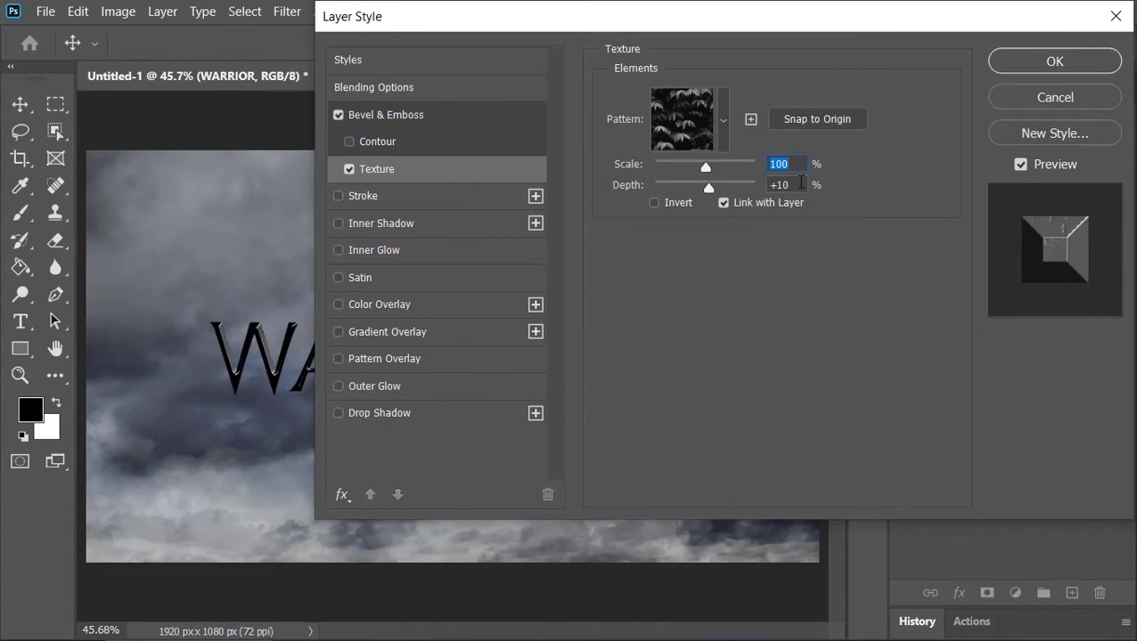
left_click(1054, 60)
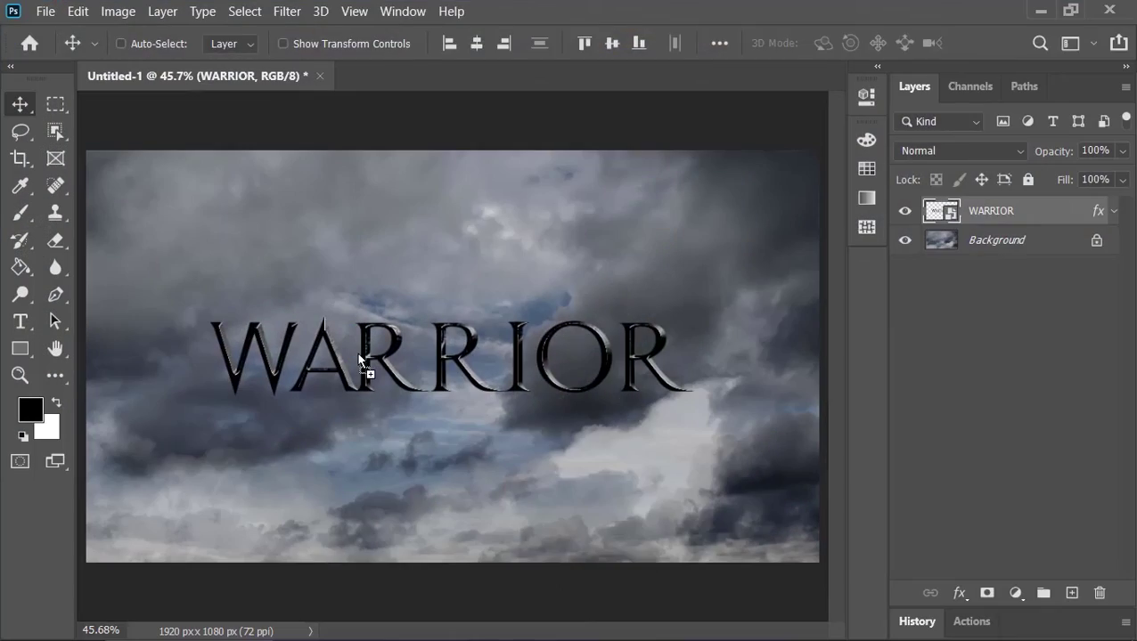
Place the scratched metal texture and clip it to the WARRIOR text
left_click_drag(358, 353, 357, 354)
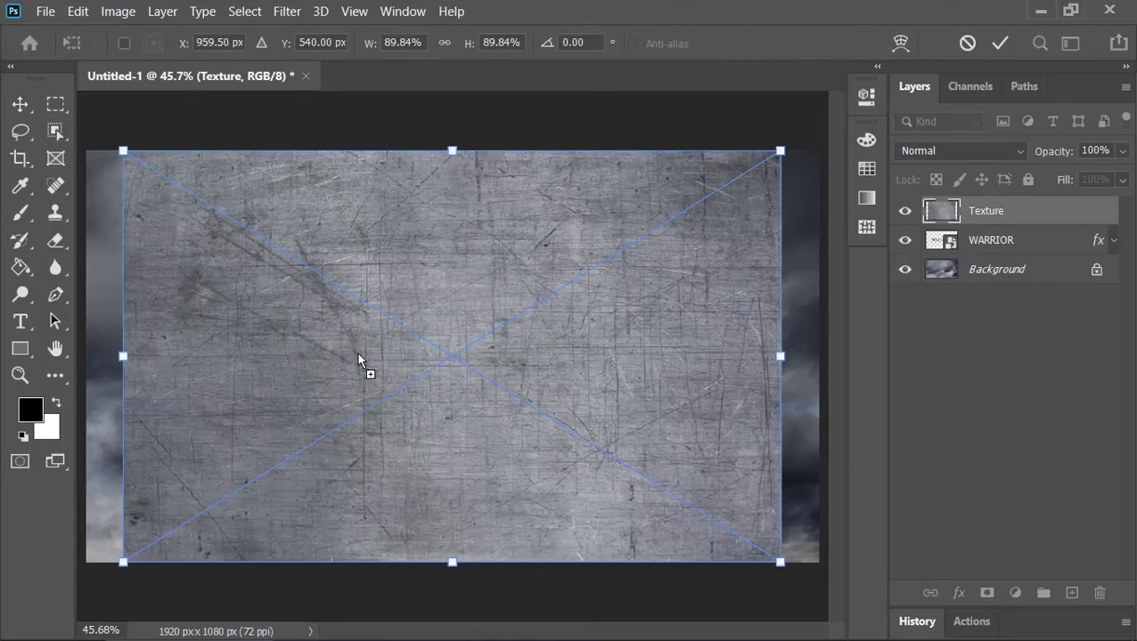
left_click(999, 44)
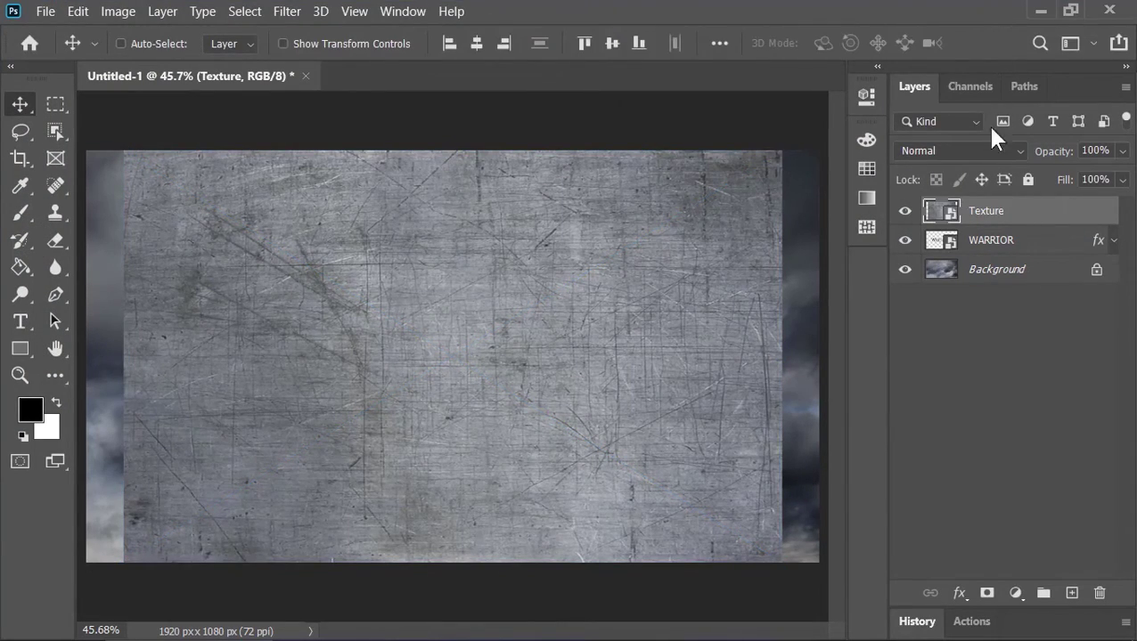
right_click(969, 205)
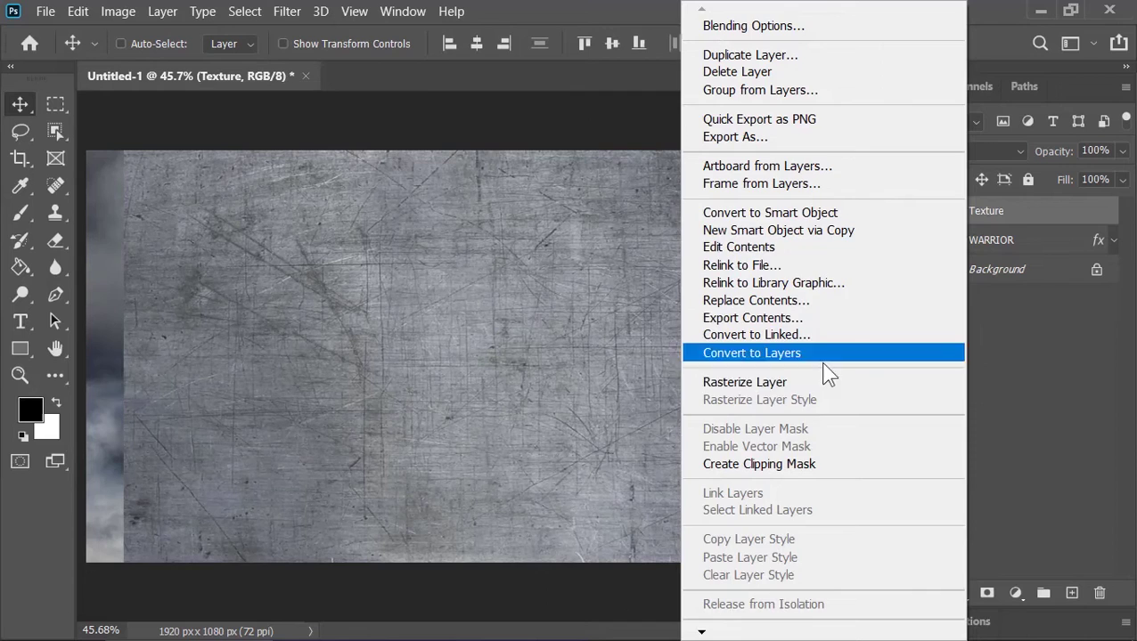
left_click(799, 464)
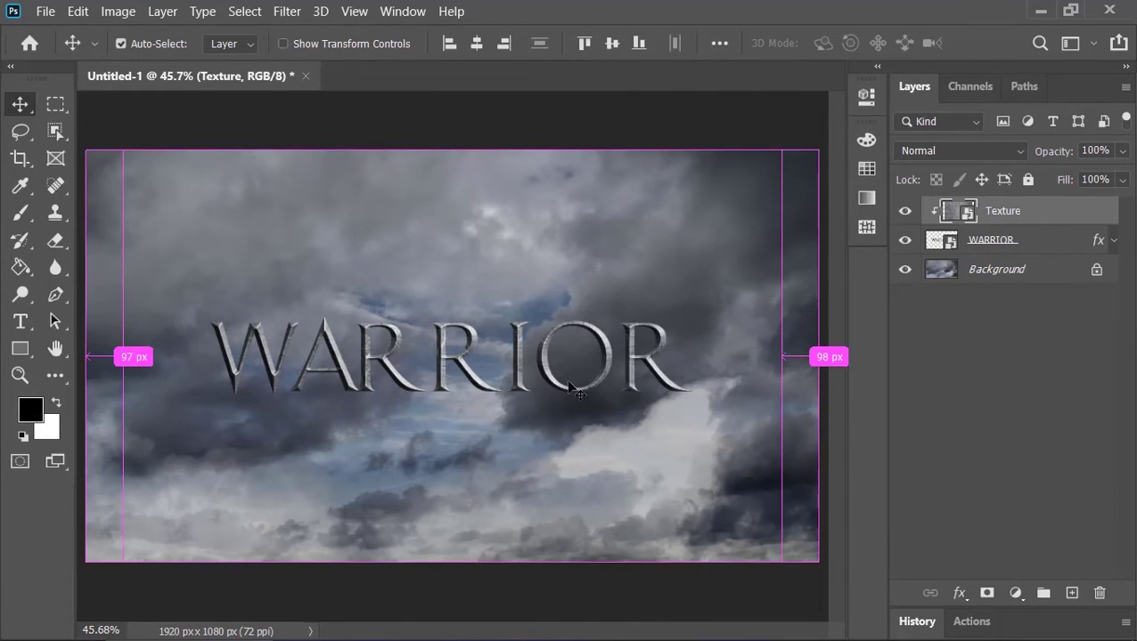
Darken the texture's midtones to about 0.72 with Levels
key("ctrl+l")
left_click_drag(671, 319, 694, 319)
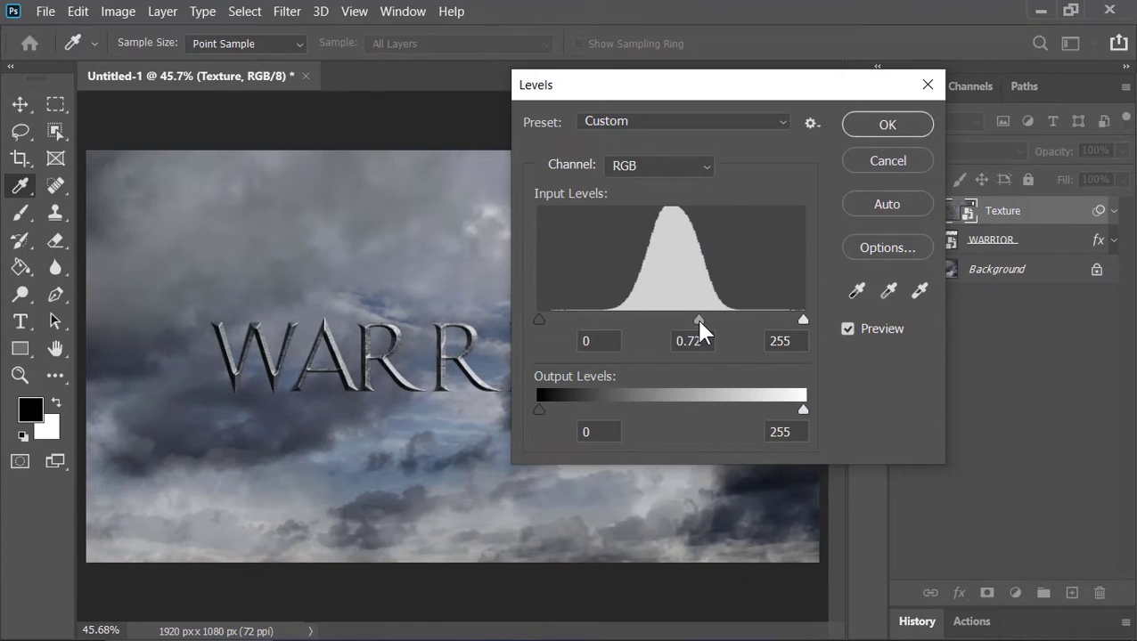
key("Return")
left_click(1113, 210)
Group Texture and WARRIOR into a group named Face
left_click(1021, 250, "ctrl")
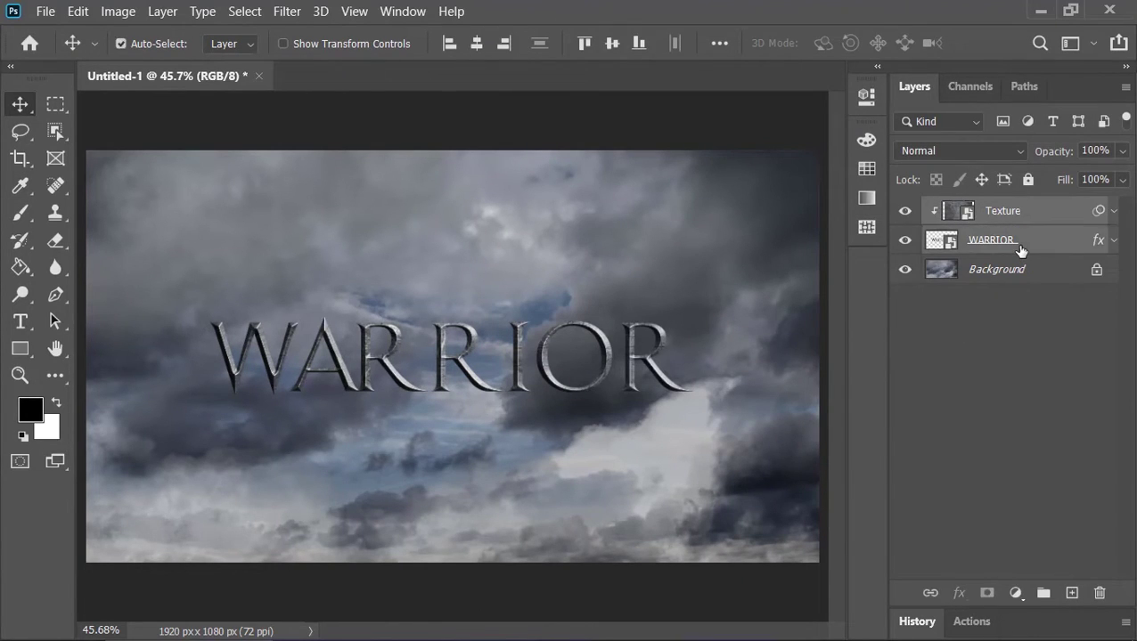
key("ctrl+g")
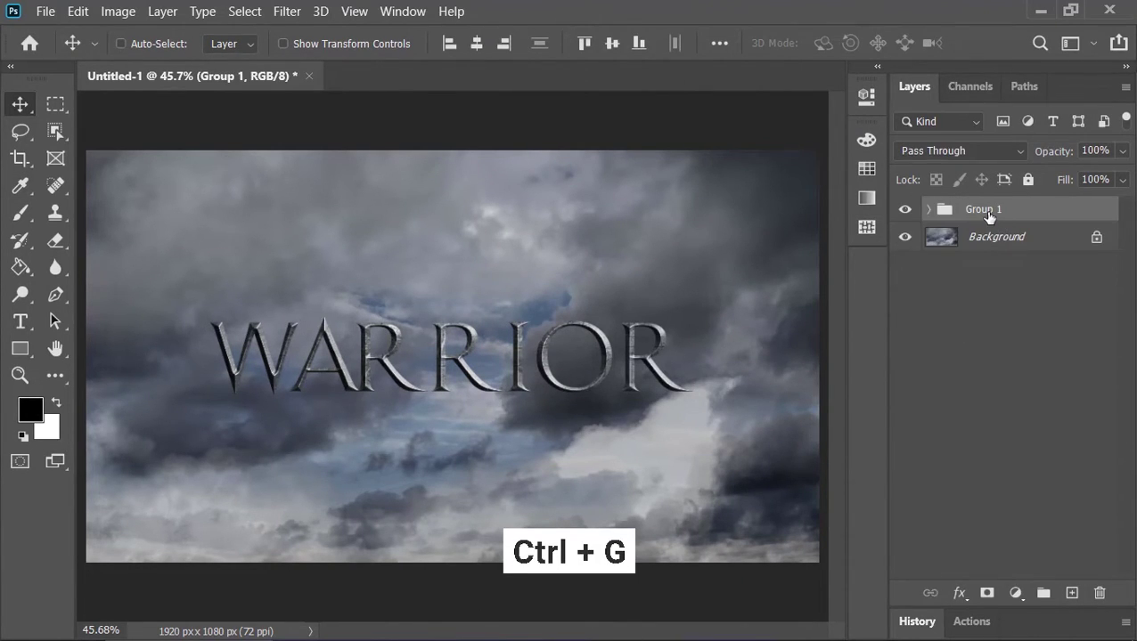
double_click(984, 211)
type("Fcae")
key("Return")
double_click(987, 210)
type("F")
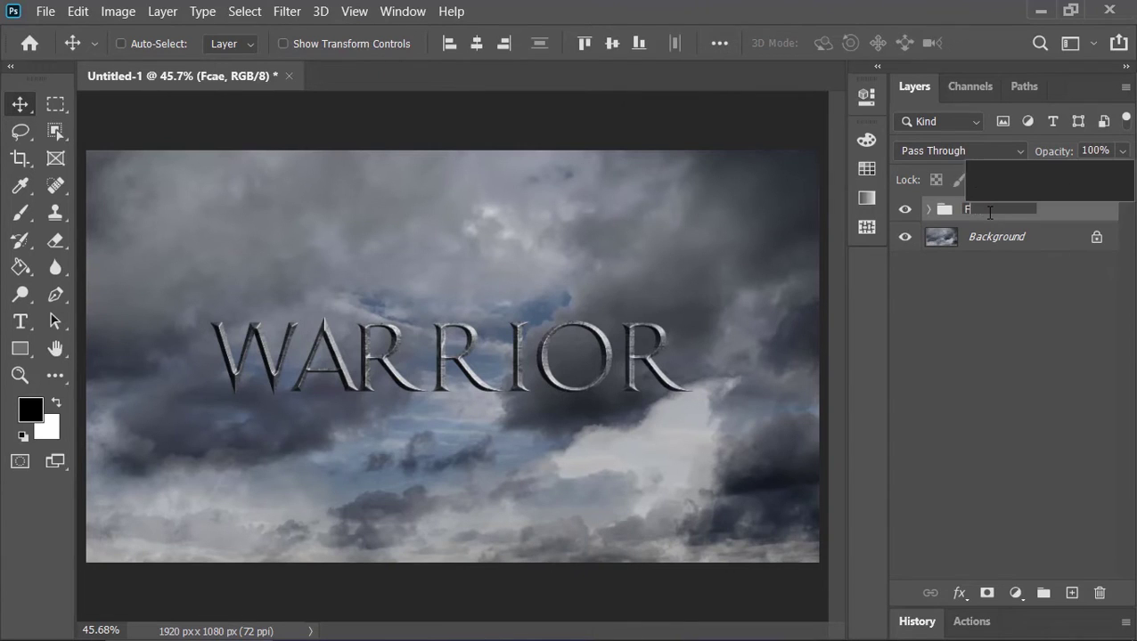
type("ace")
key("Return")
Duplicate WARRIOR below the Face group and remove the copy's layer effects
left_click(928, 213)
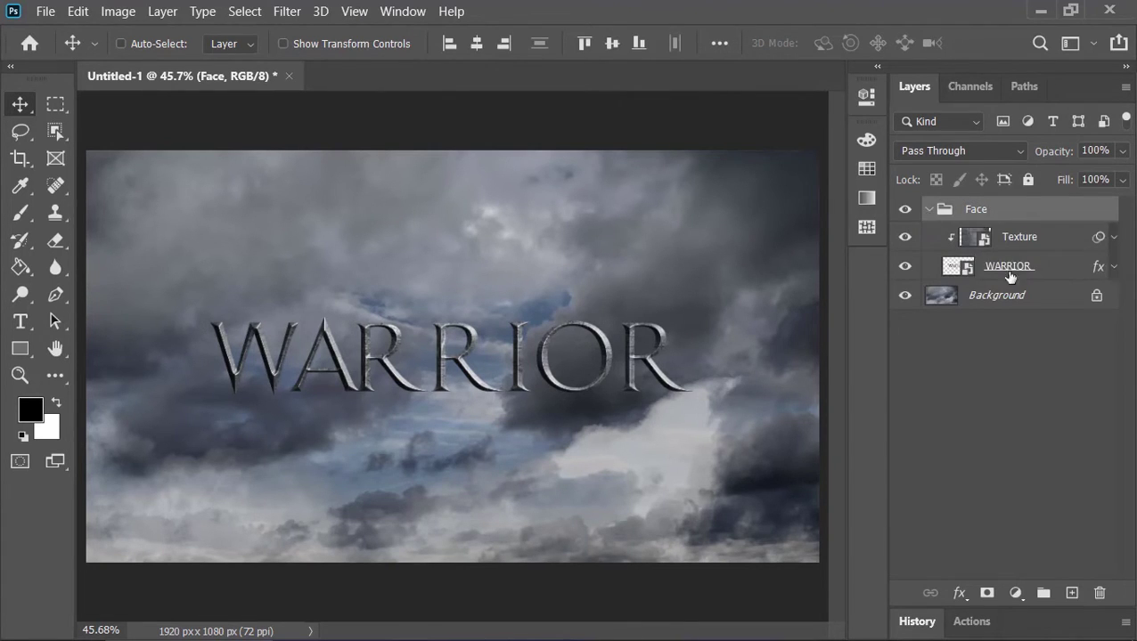
left_click(1005, 267)
key("alt")
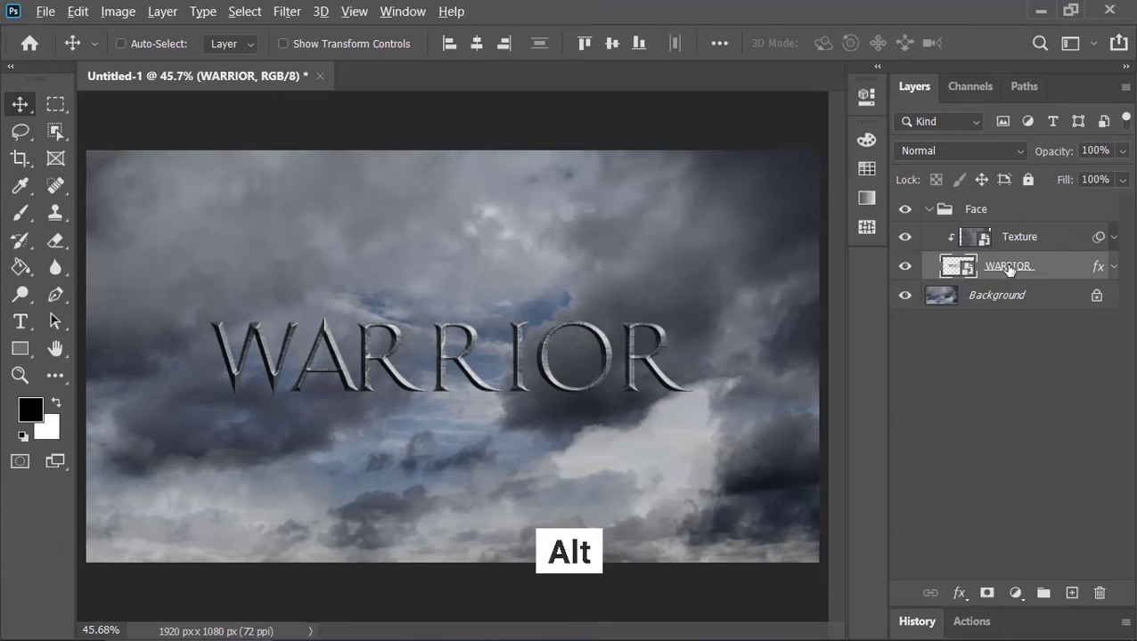
left_click_drag(1008, 269, 1024, 295)
left_click(930, 211)
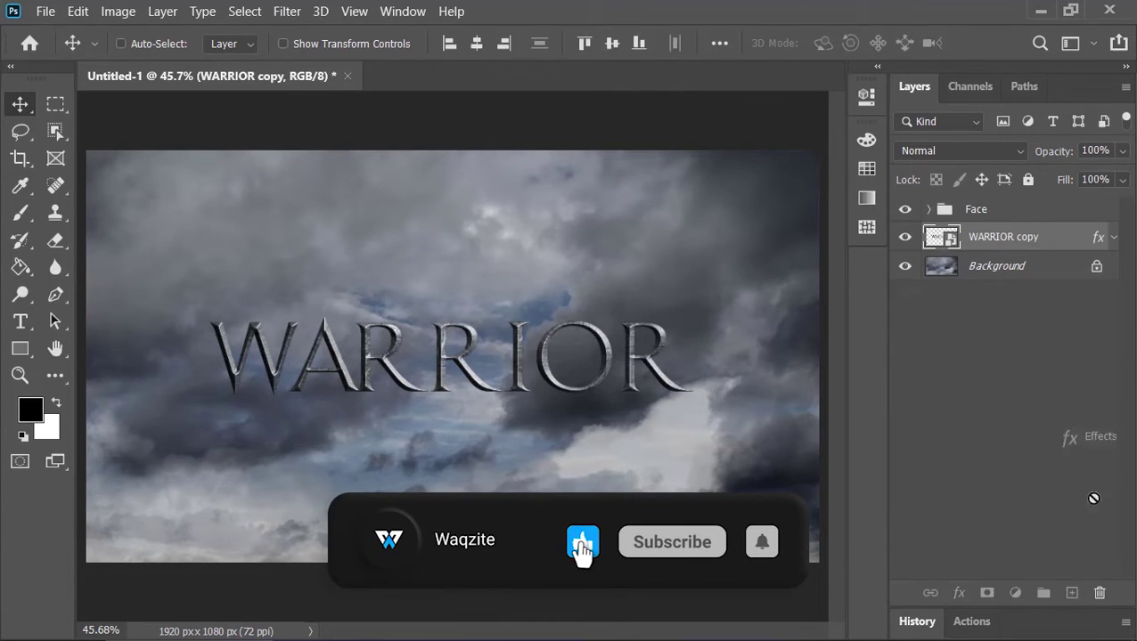
left_click_drag(1099, 598, 1099, 594)
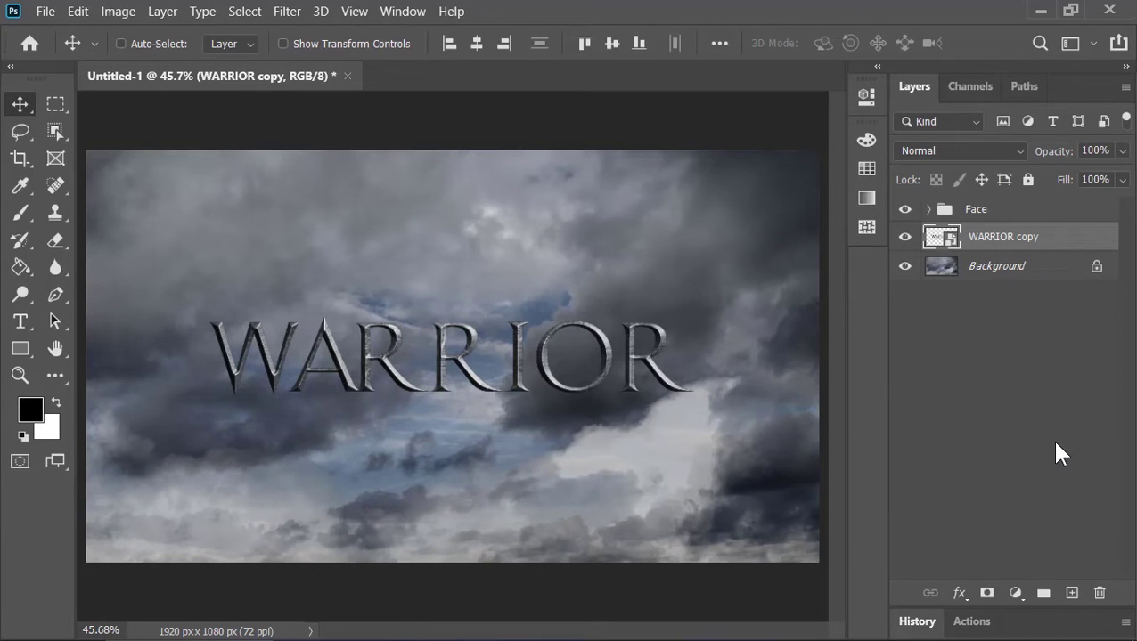
Run the 135 action from the 3D Action Extuder set to build the extrusion
left_click(402, 13)
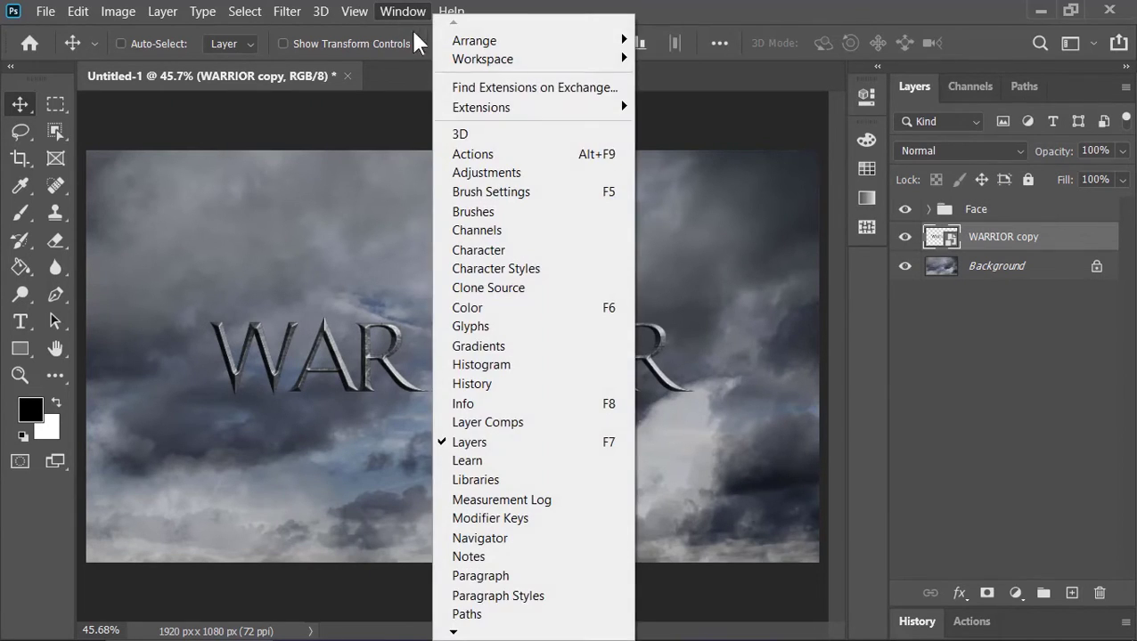
left_click(462, 152)
left_click(944, 432)
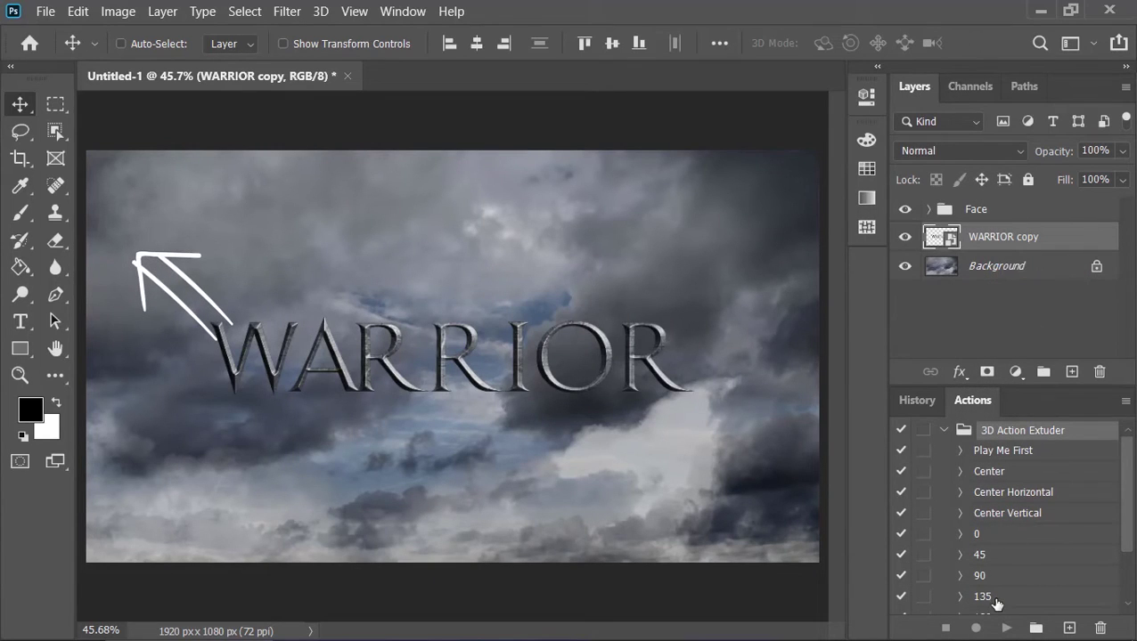
left_click(995, 605)
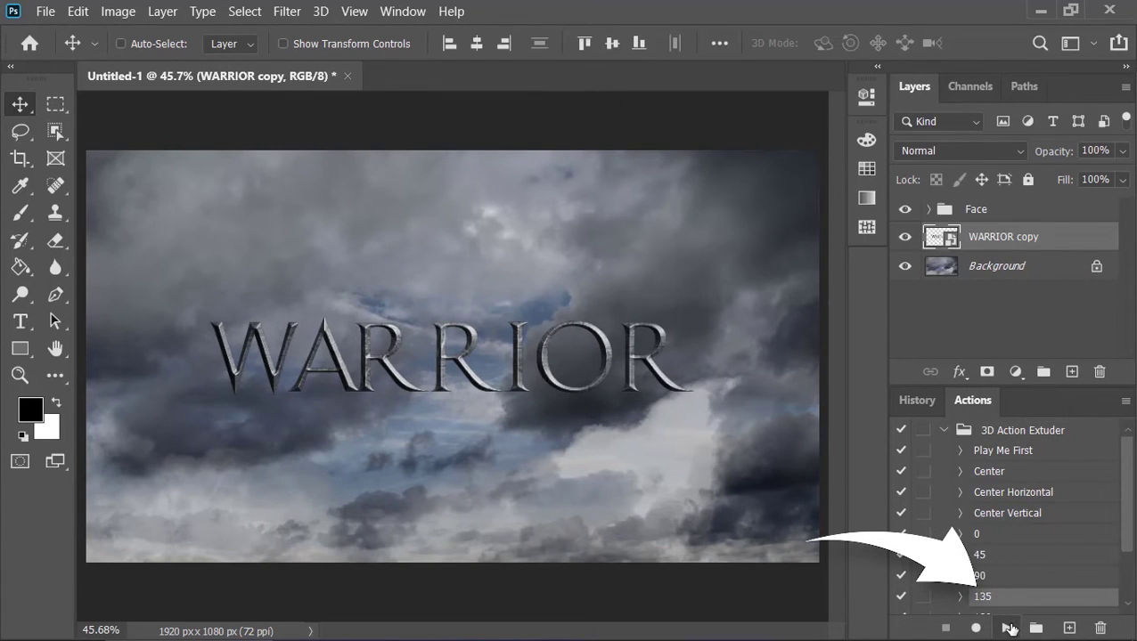
left_click(1007, 628)
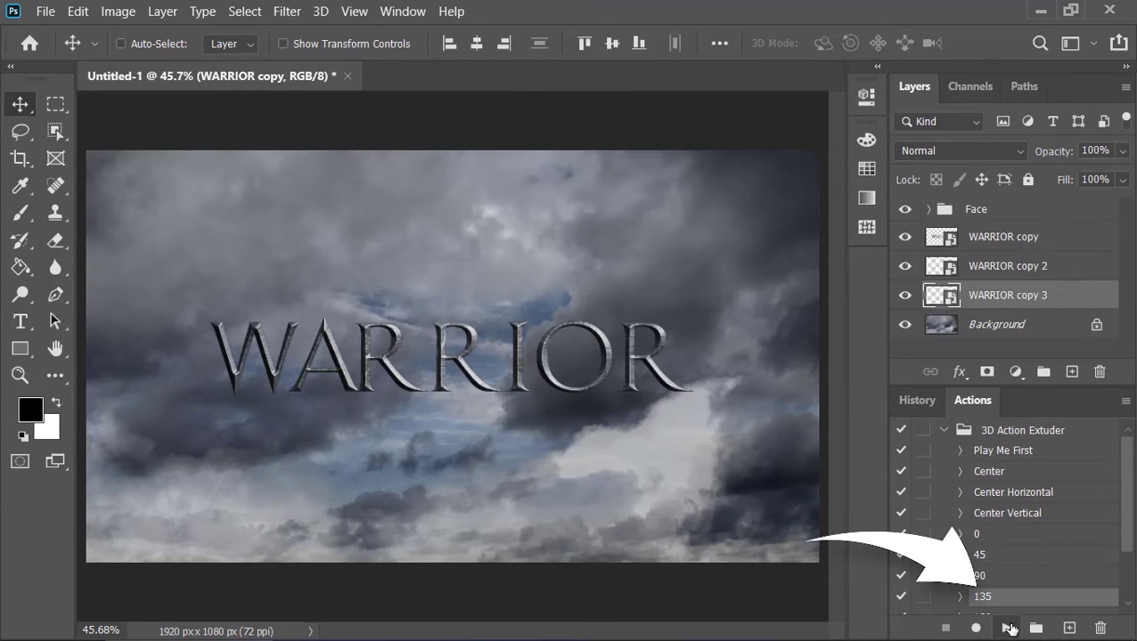
Group WARRIOR copy through WARRIOR copy 11 into a group named Extrusion
double_click(1003, 401)
left_click(1018, 241, "shift")
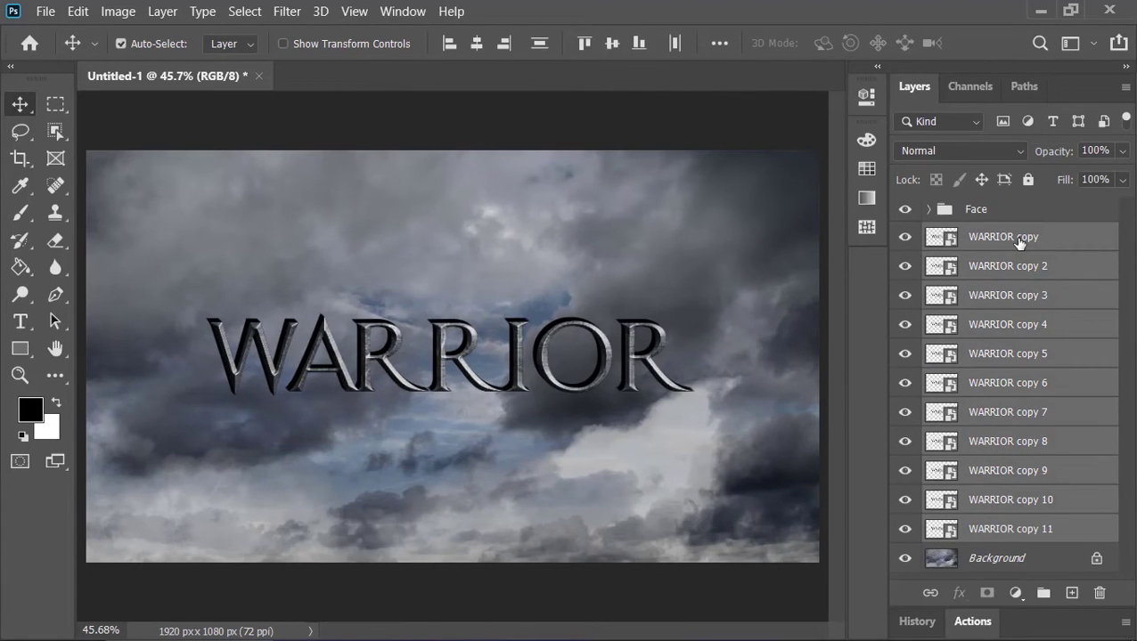
key("ctrl+g")
double_click(984, 235)
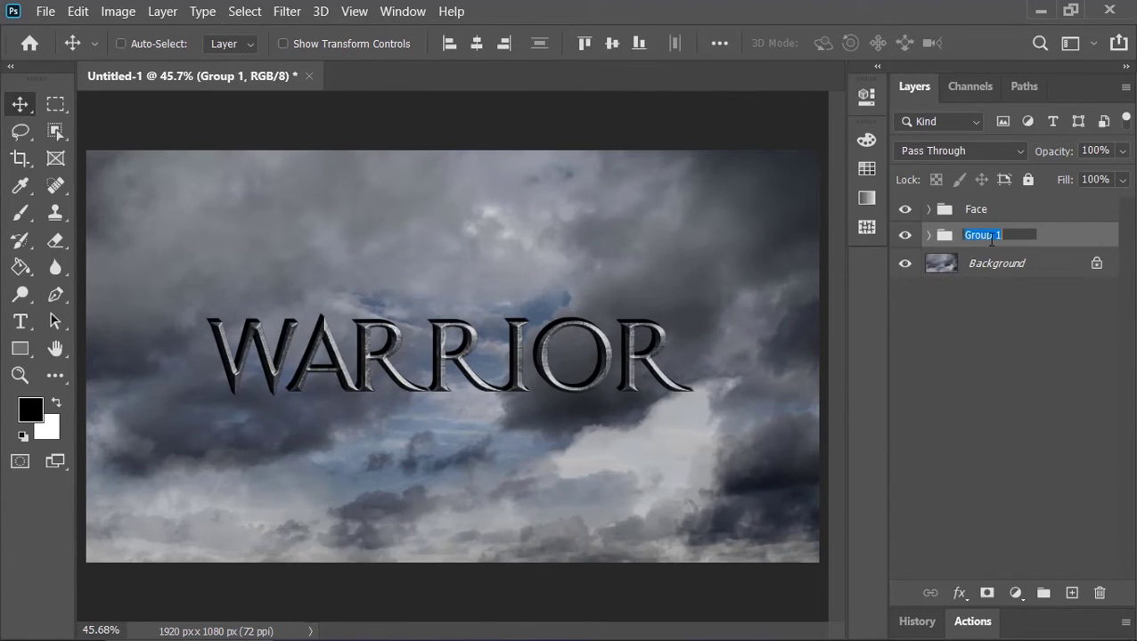
type("Extrusion")
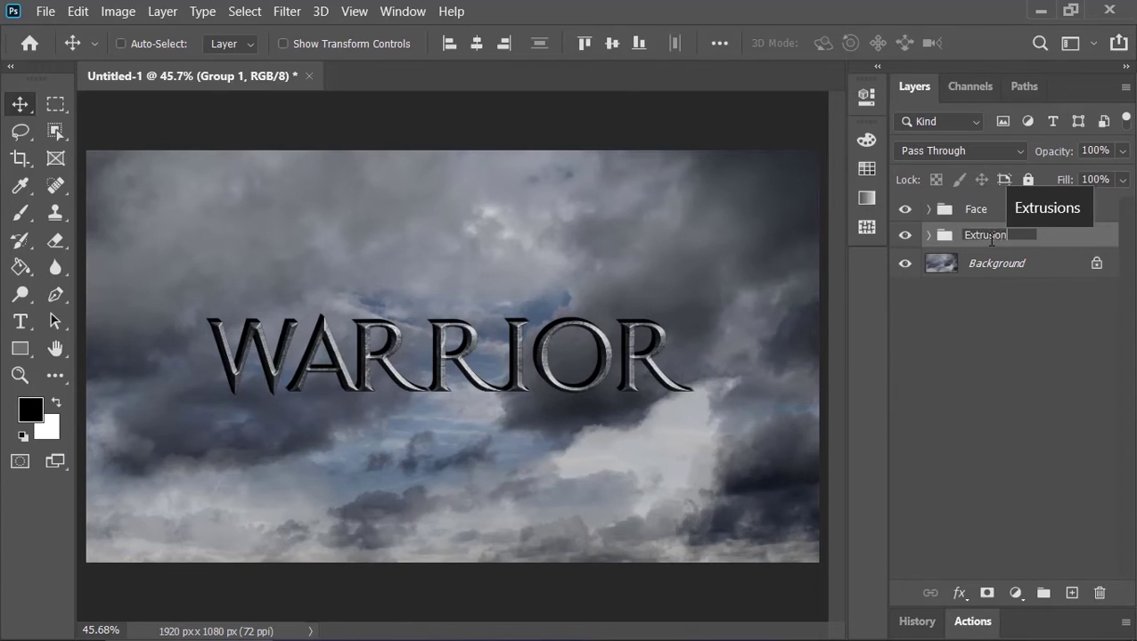
key("Return")
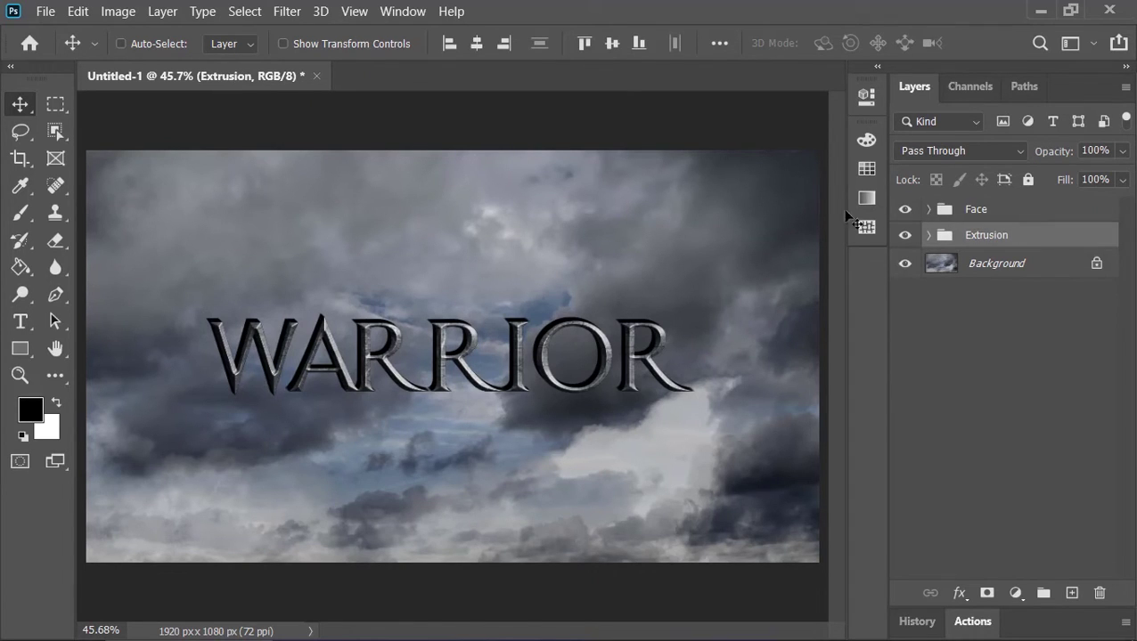
Duplicate Texture above the Extrusion group and clip the copy to Extrusion
left_click(929, 209)
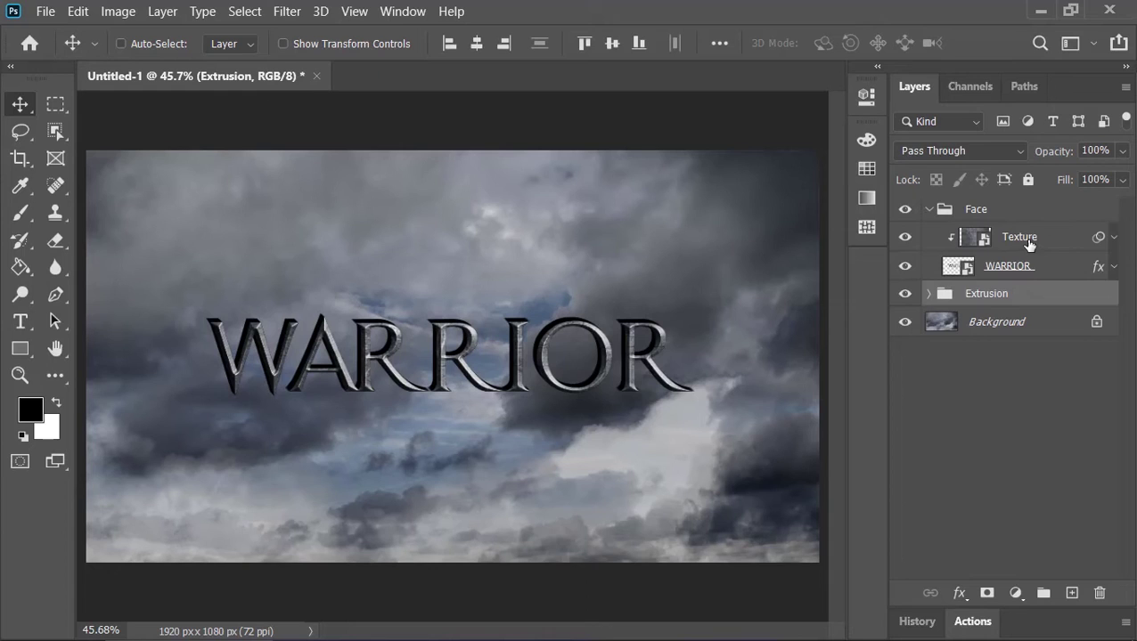
left_click(1027, 241, "alt")
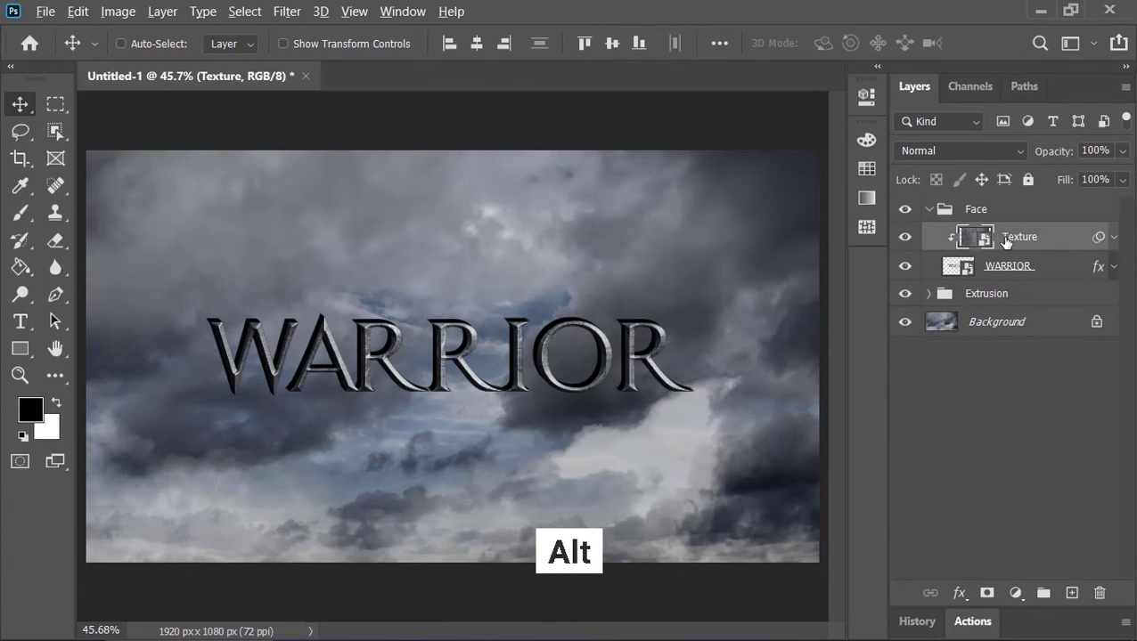
left_click_drag(1005, 242, 1060, 284)
left_click(930, 210)
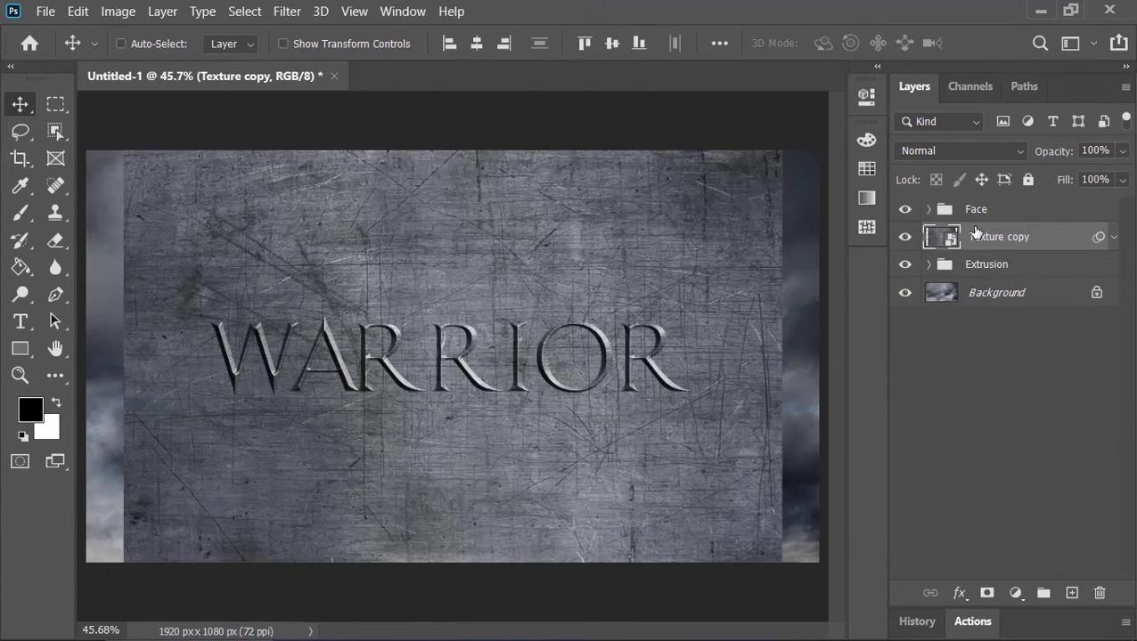
right_click(987, 236)
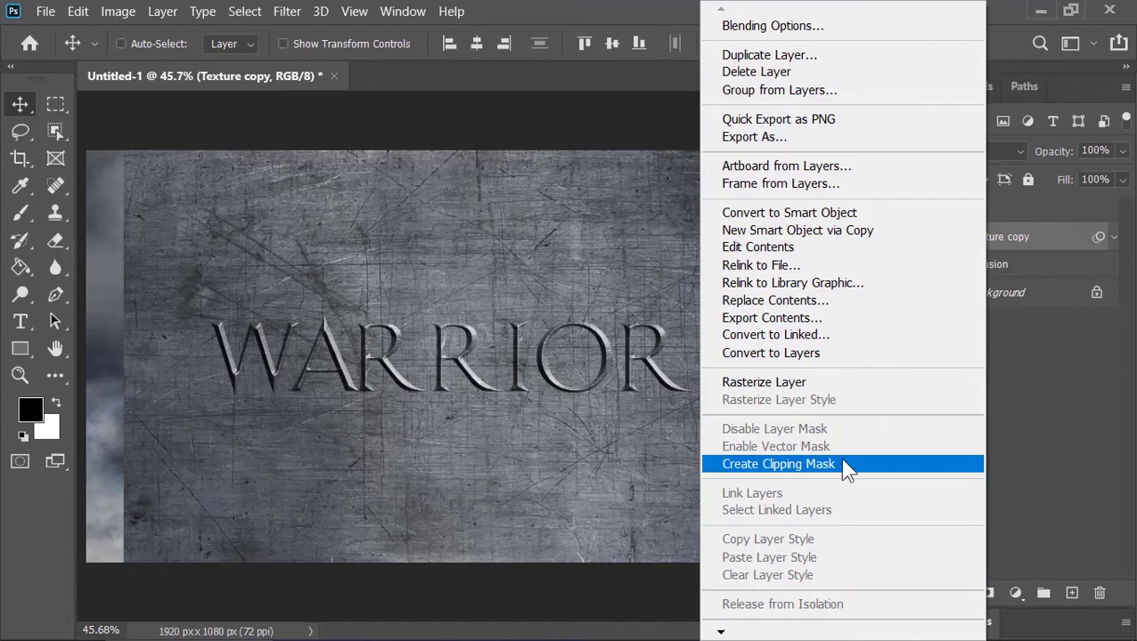
left_click(839, 460)
Add a clipped Curves adjustment pulled down to darken the texture copy
left_click(1015, 592)
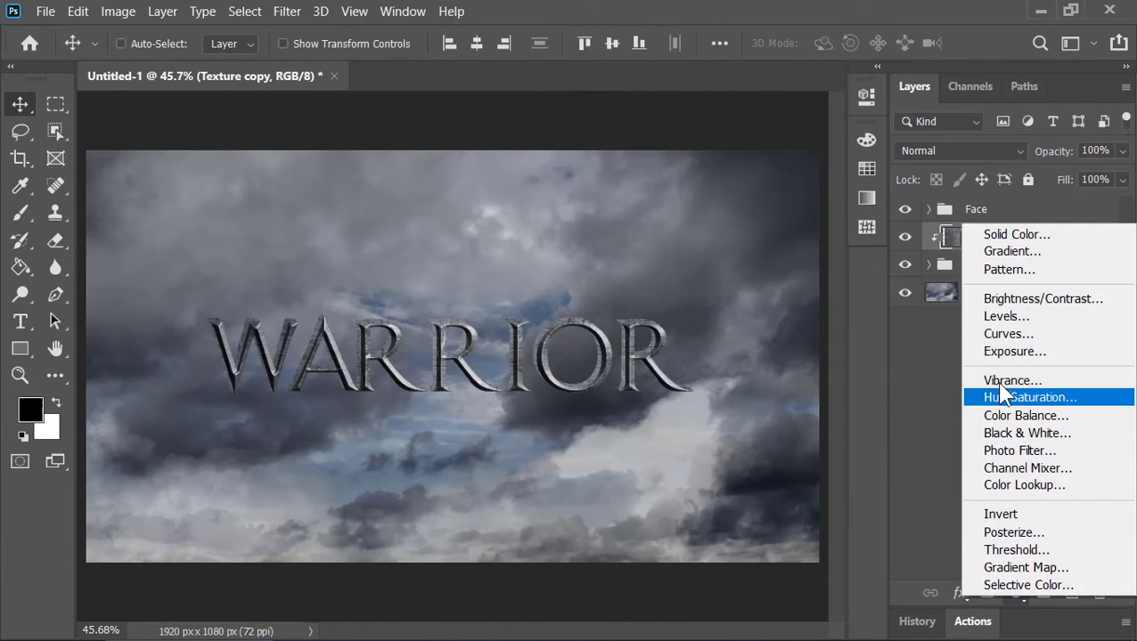
left_click(1005, 338)
left_click(689, 445)
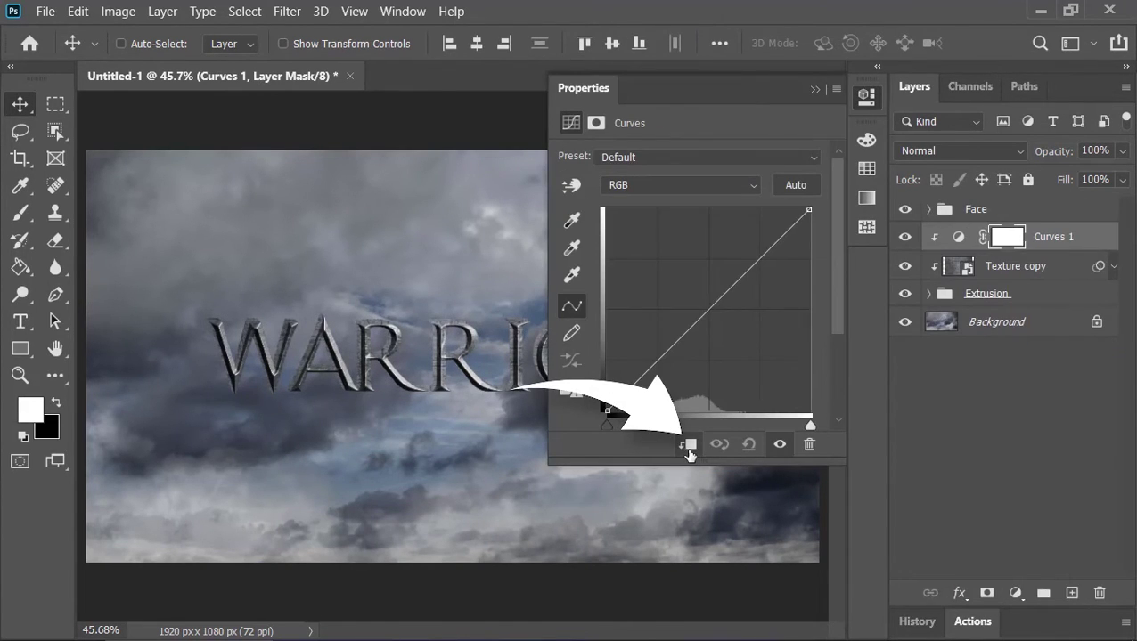
left_click_drag(812, 213, 810, 305)
left_click_drag(711, 354, 715, 367)
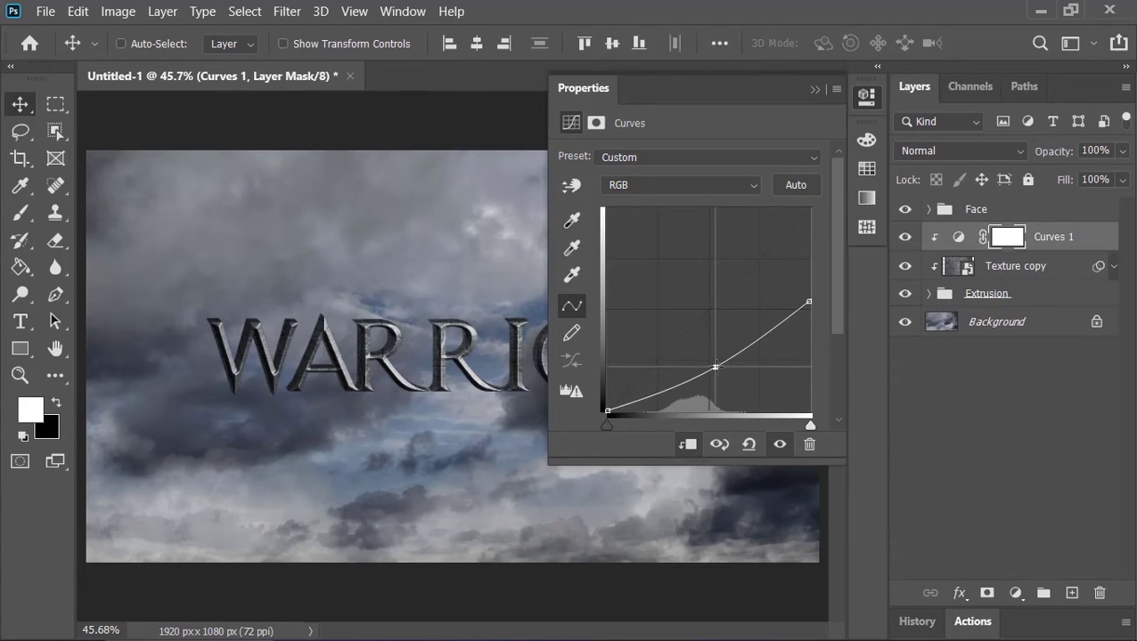
left_click(898, 272)
Group Face and Extrusion into a group named 3D Text
left_click(1031, 208)
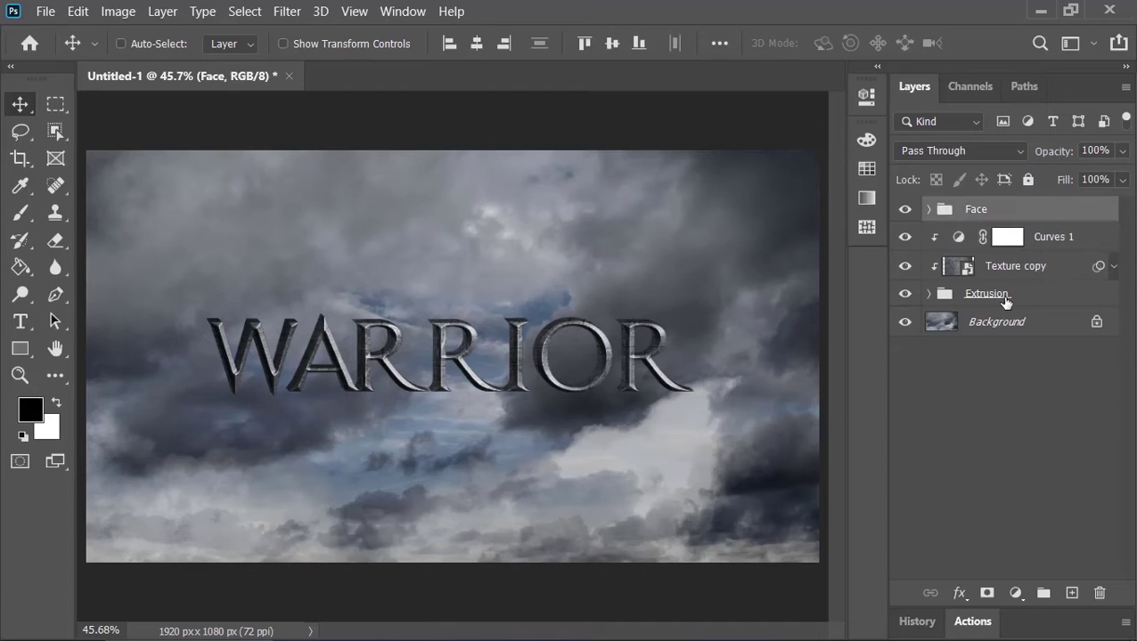
left_click(1005, 297, "shift")
key("ctrl+g")
double_click(989, 218)
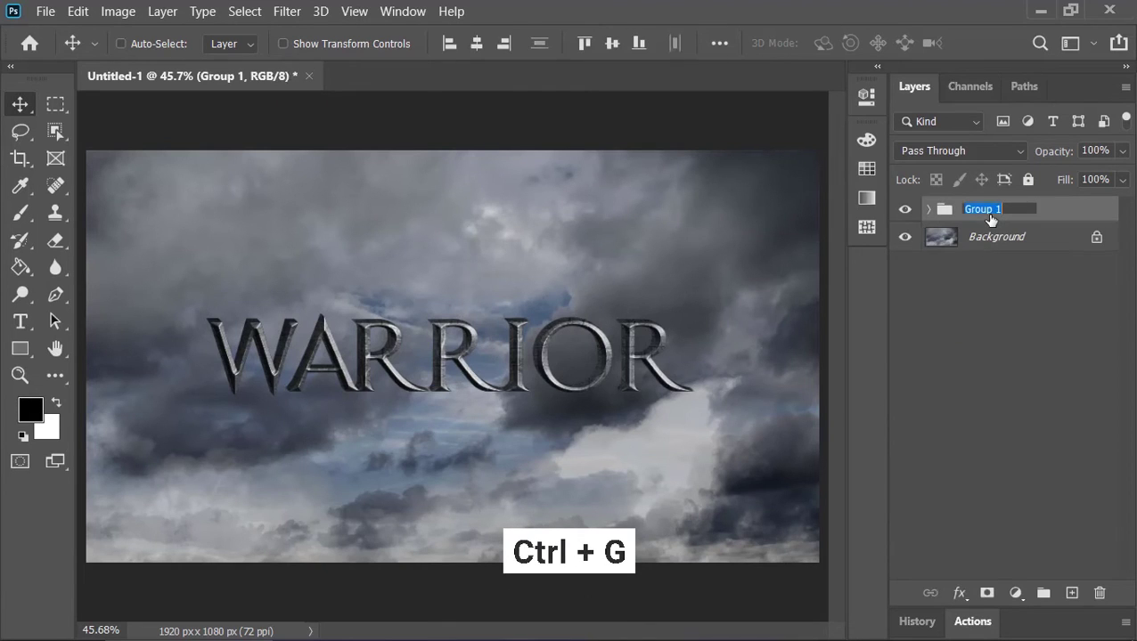
type("3D Text")
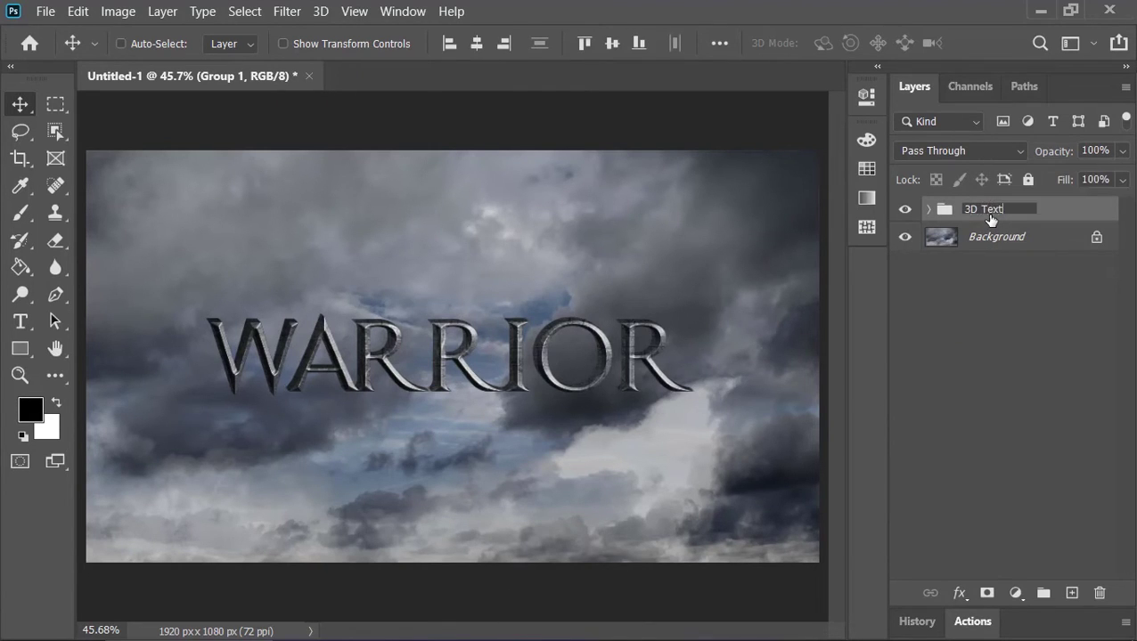
key("Return")
Split the 3D Text group's Underlying Layer Blend If black slider to 55/84
right_click(946, 214)
left_click(947, 224)
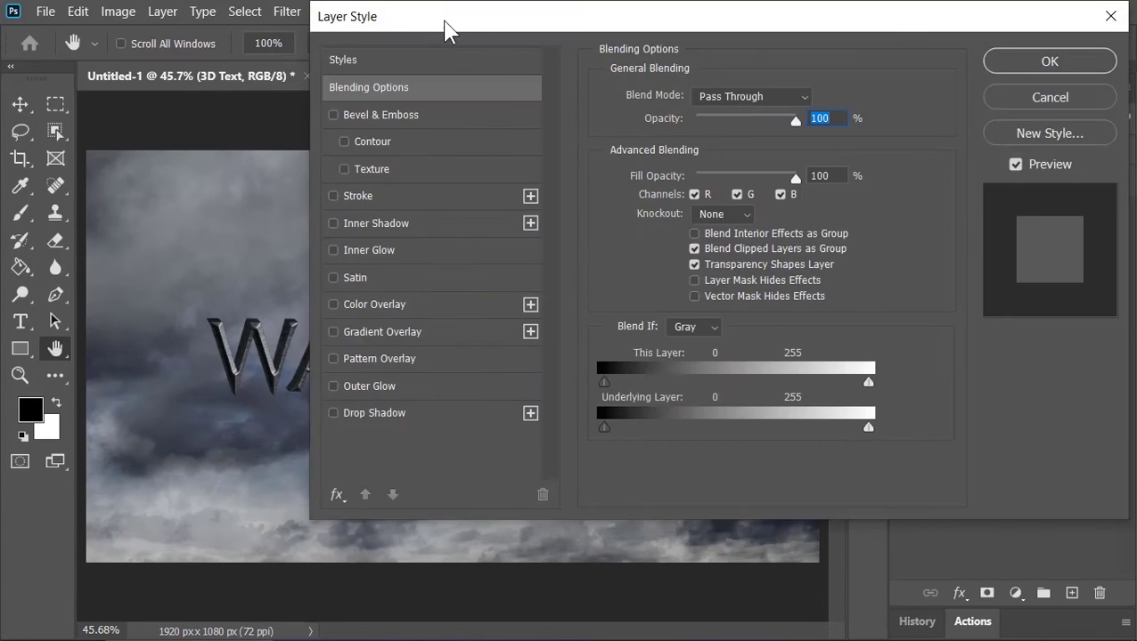
left_click_drag(447, 31, 761, 29)
left_click_drag(917, 432, 977, 433)
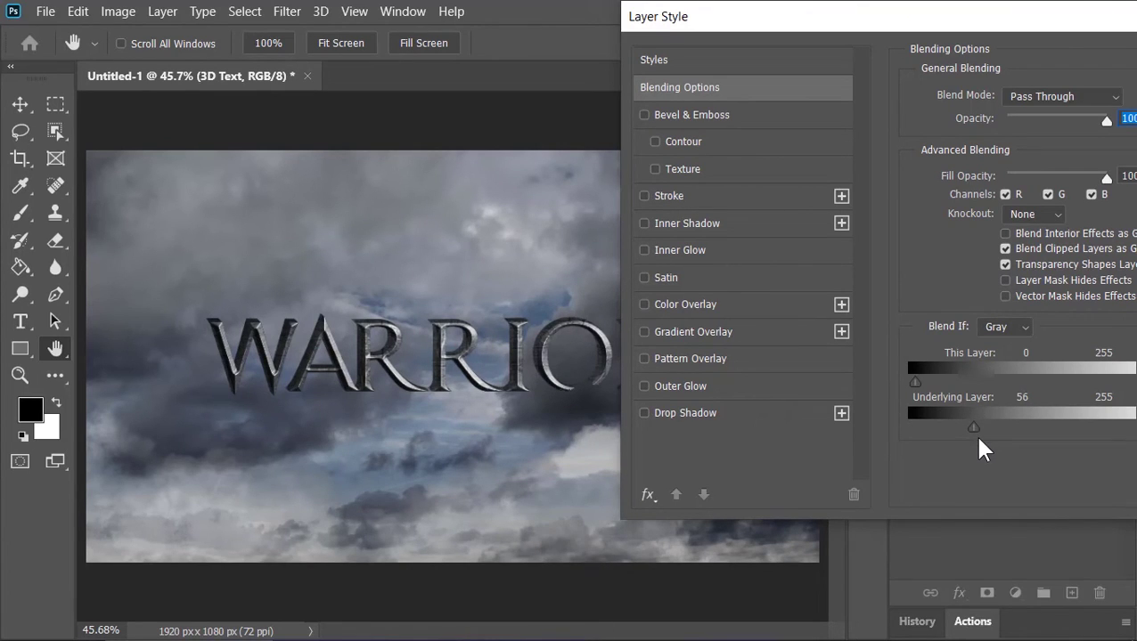
left_click_drag(977, 432, 1027, 432)
key("Return")
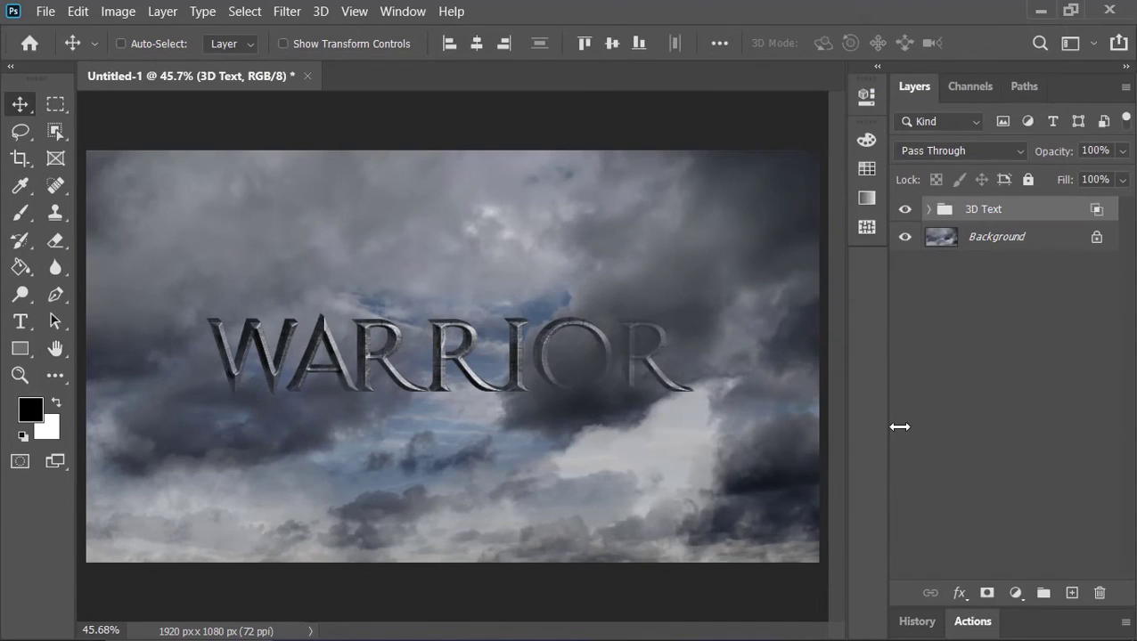
Add a Curves adjustment that darkens the scene's highlights and midtones
left_click(1016, 593)
left_click(1001, 340)
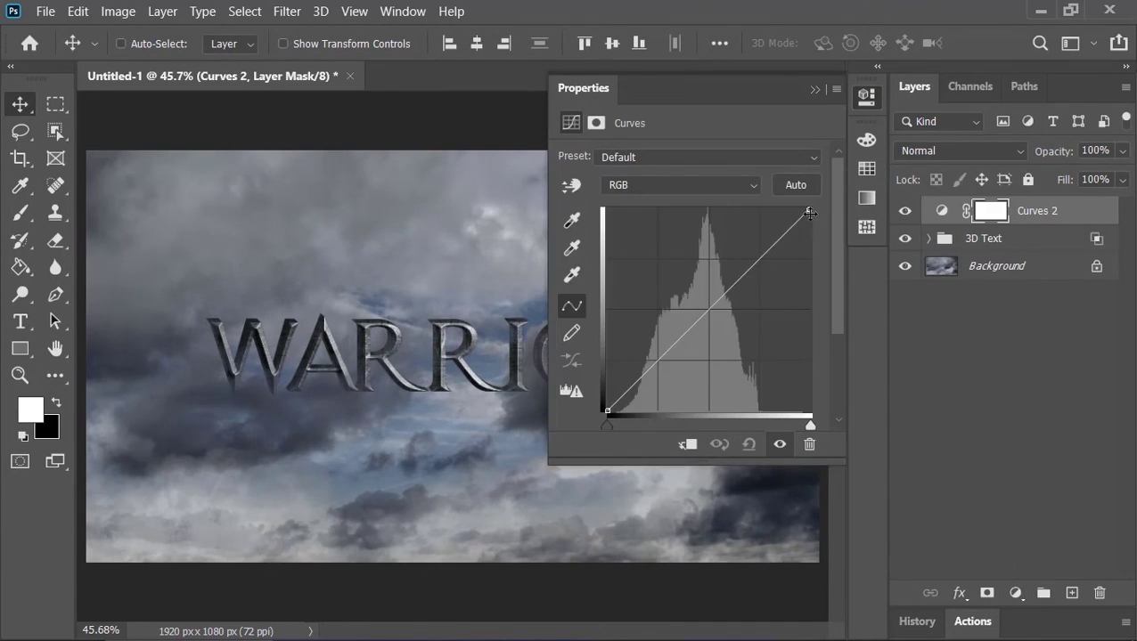
left_click_drag(809, 209, 809, 235)
left_click_drag(669, 356, 669, 370)
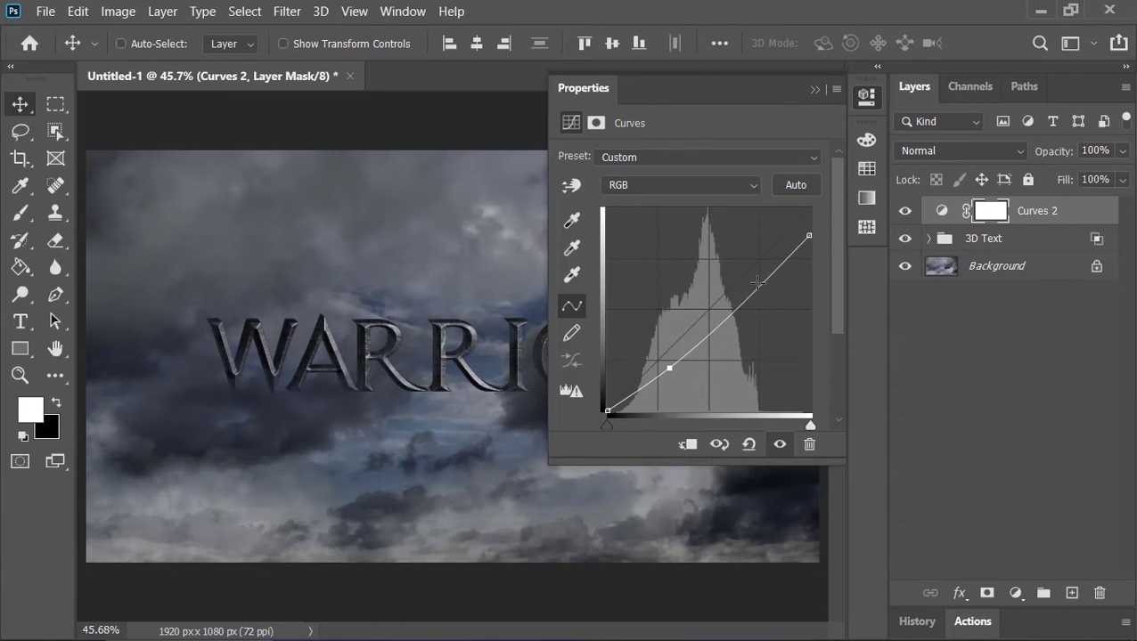
Adjust the Red and Blue channel curves to cool the scene toward blue
left_click(650, 186)
left_click(632, 220)
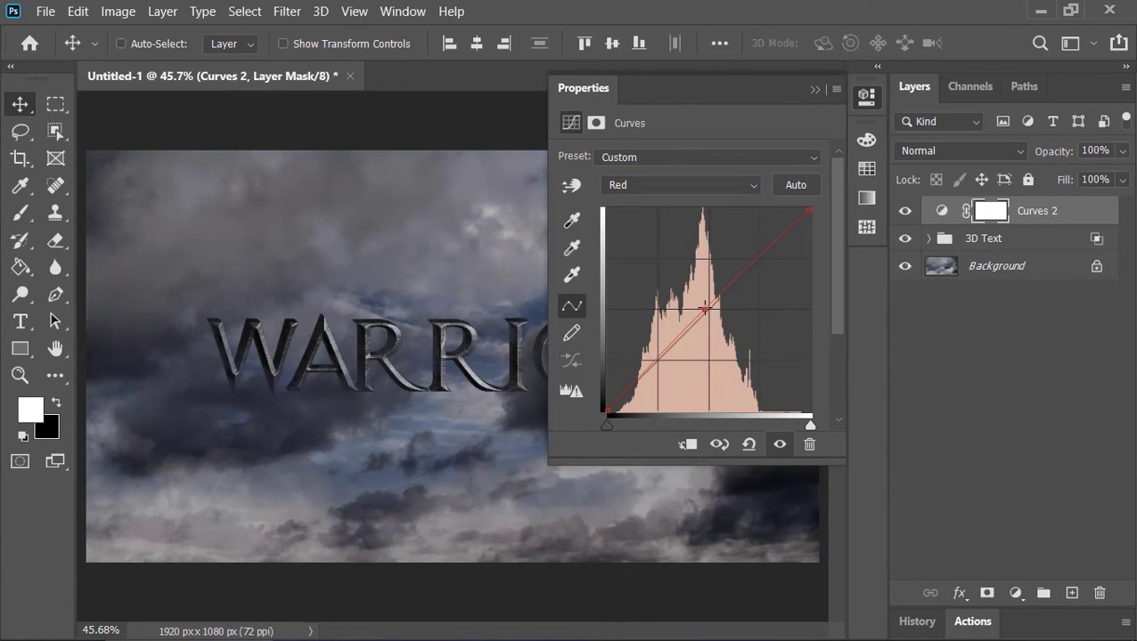
left_click(677, 185)
left_click(624, 264)
left_click(706, 308)
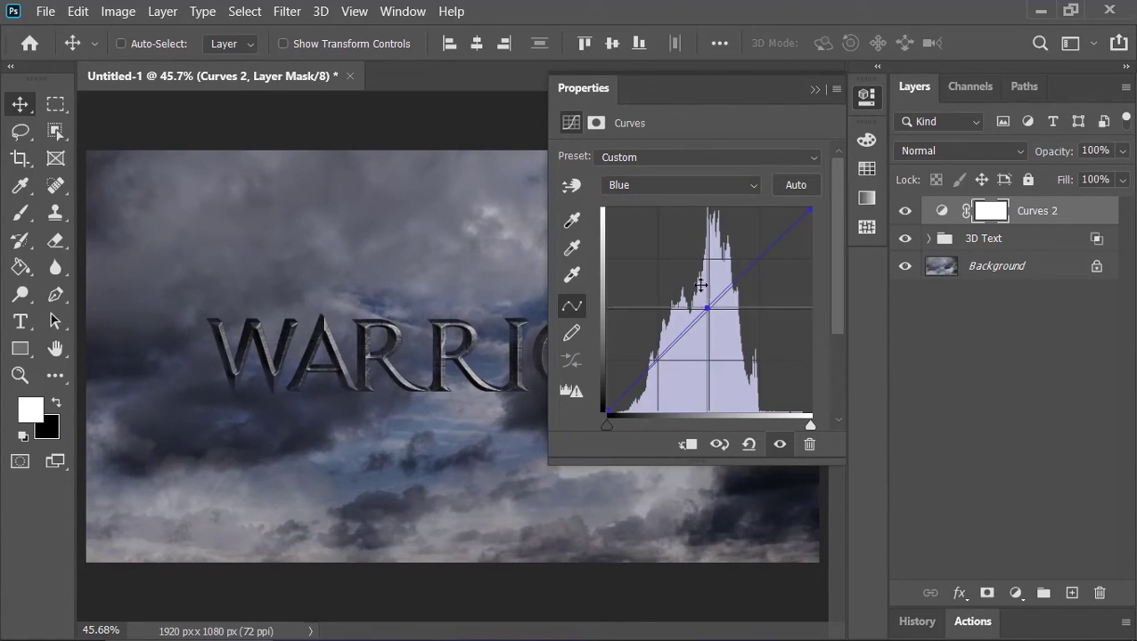
left_click(520, 388)
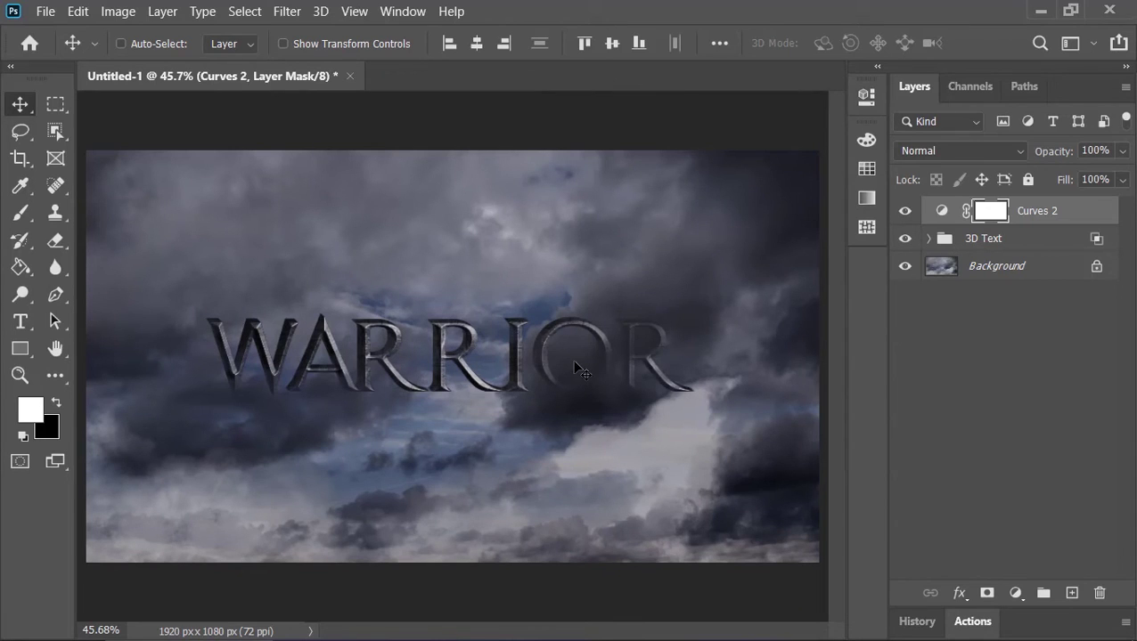
Fill a black band across the top of the image on a new layer
left_click(1070, 592)
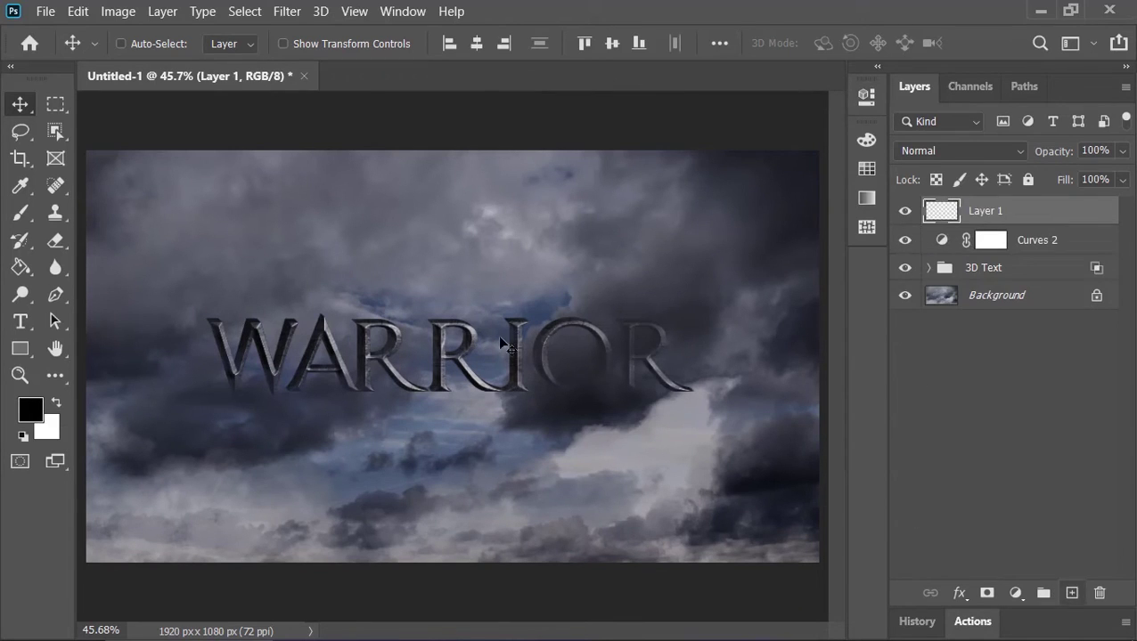
left_click(63, 103)
left_click_drag(87, 151, 820, 228)
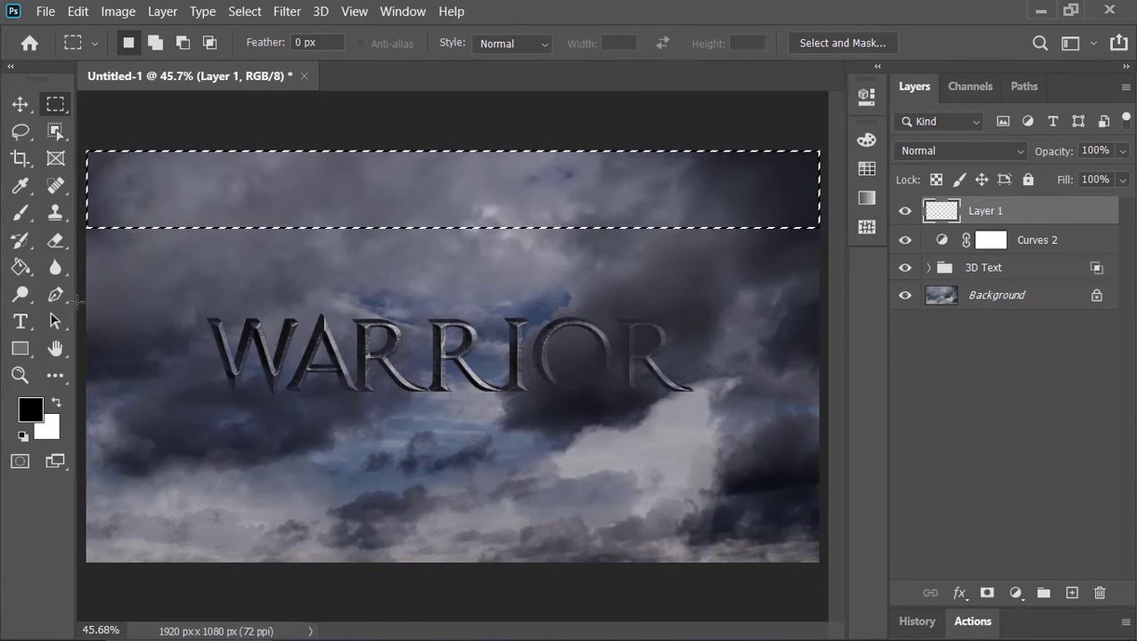
left_click(20, 268)
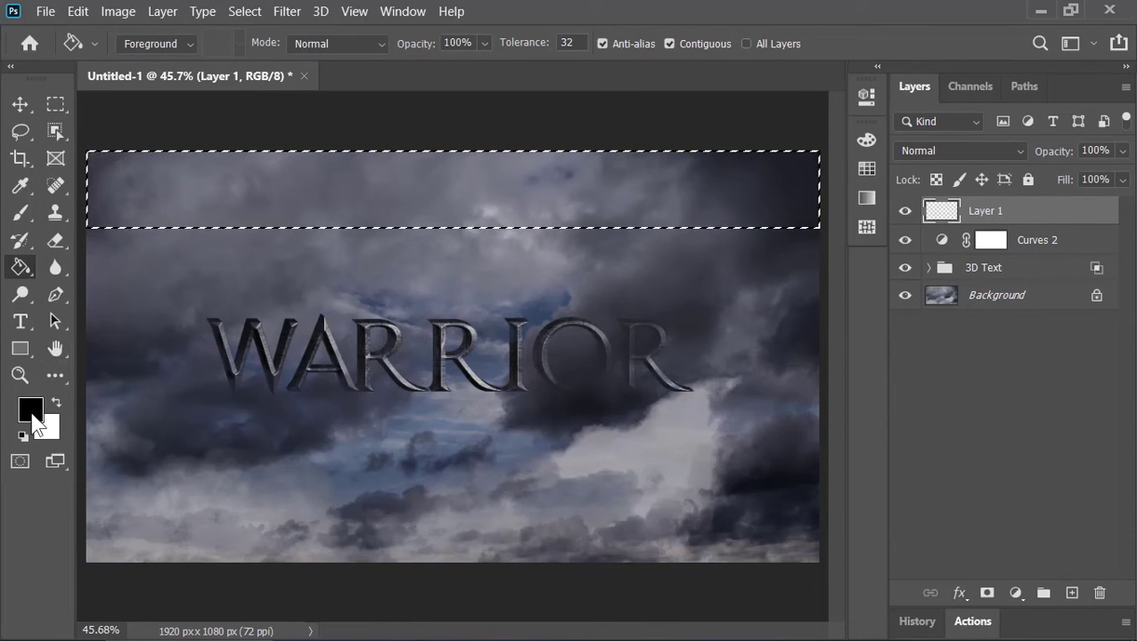
left_click(343, 204)
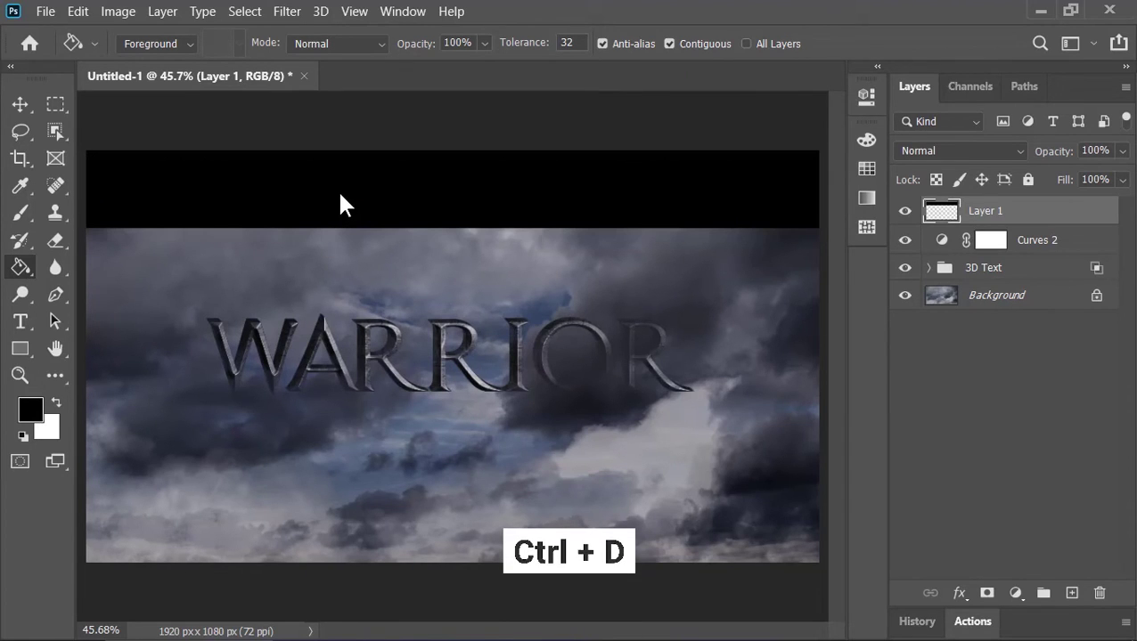
Copy the black bar to the bottom edge and merge both into a layer named Film Bars
key("v")
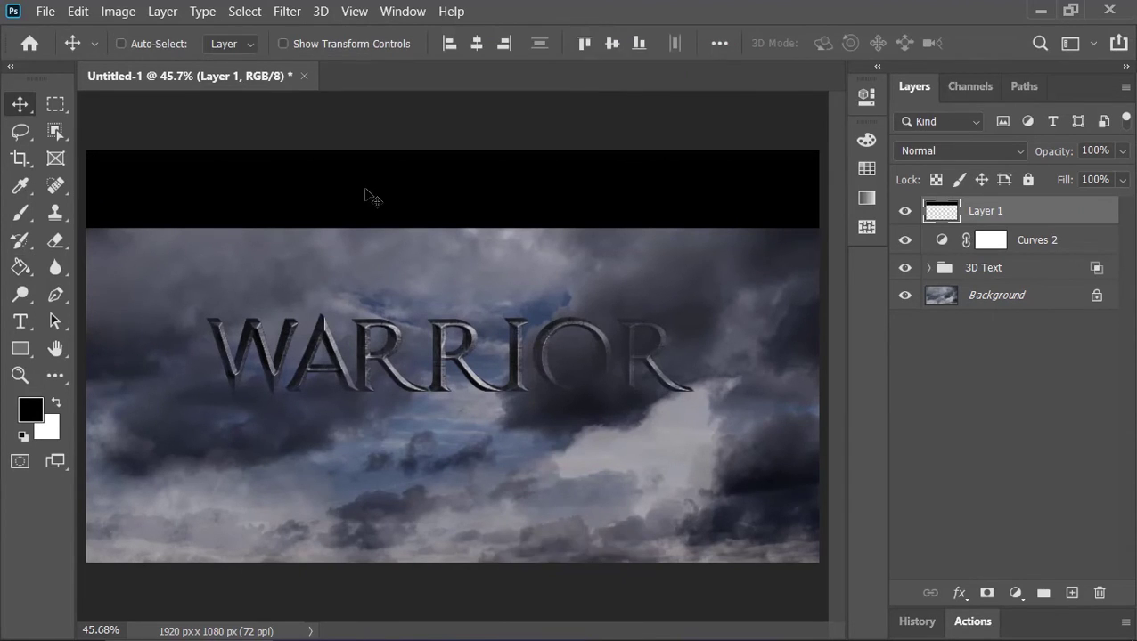
left_click_drag(372, 194, 346, 529)
left_click(1000, 247, "shift")
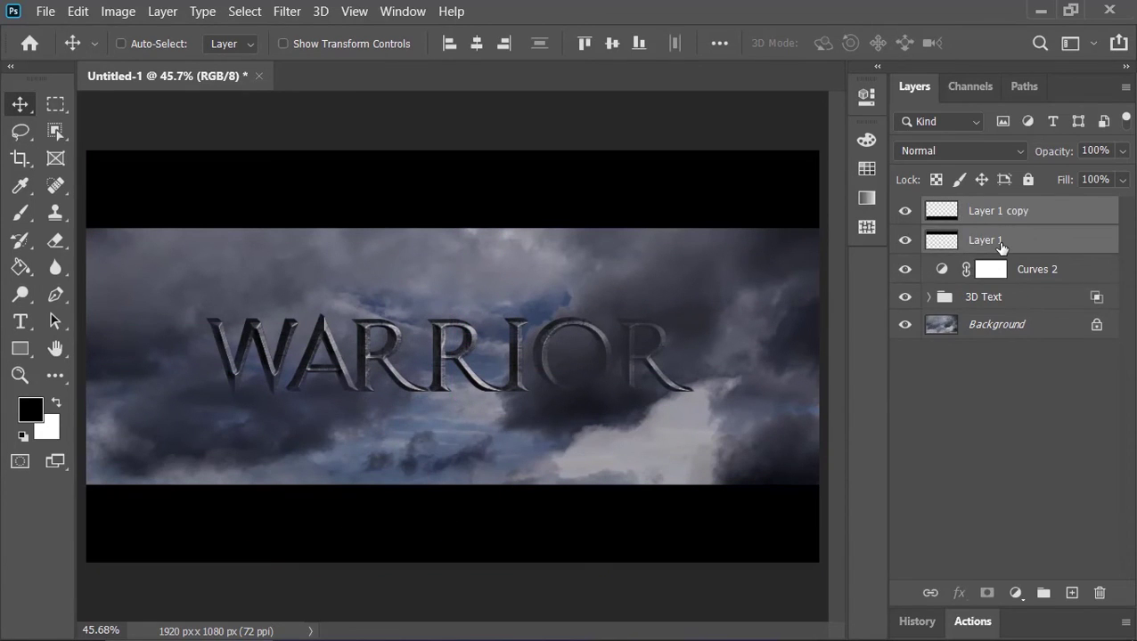
key("ctrl+e")
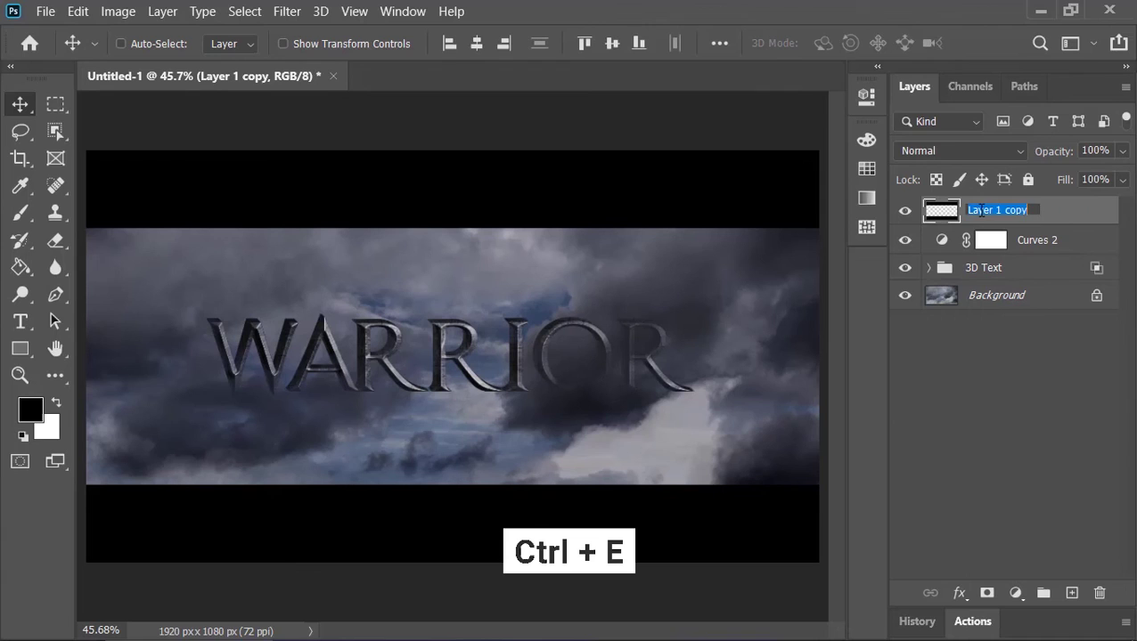
type("Film Bars")
key("Return")
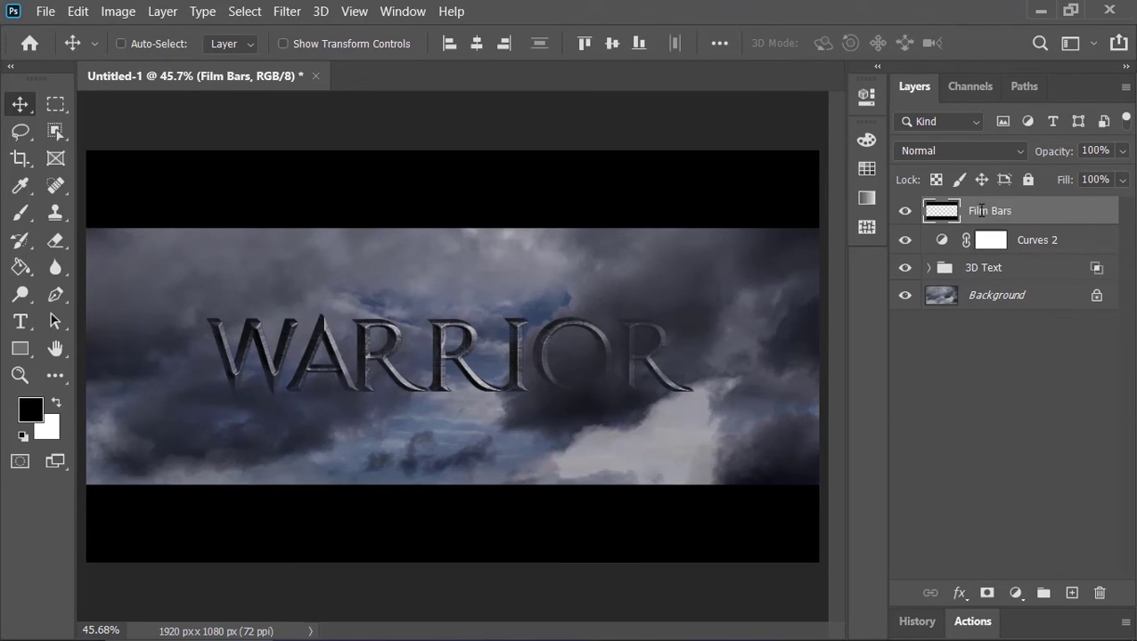
left_click(992, 384)
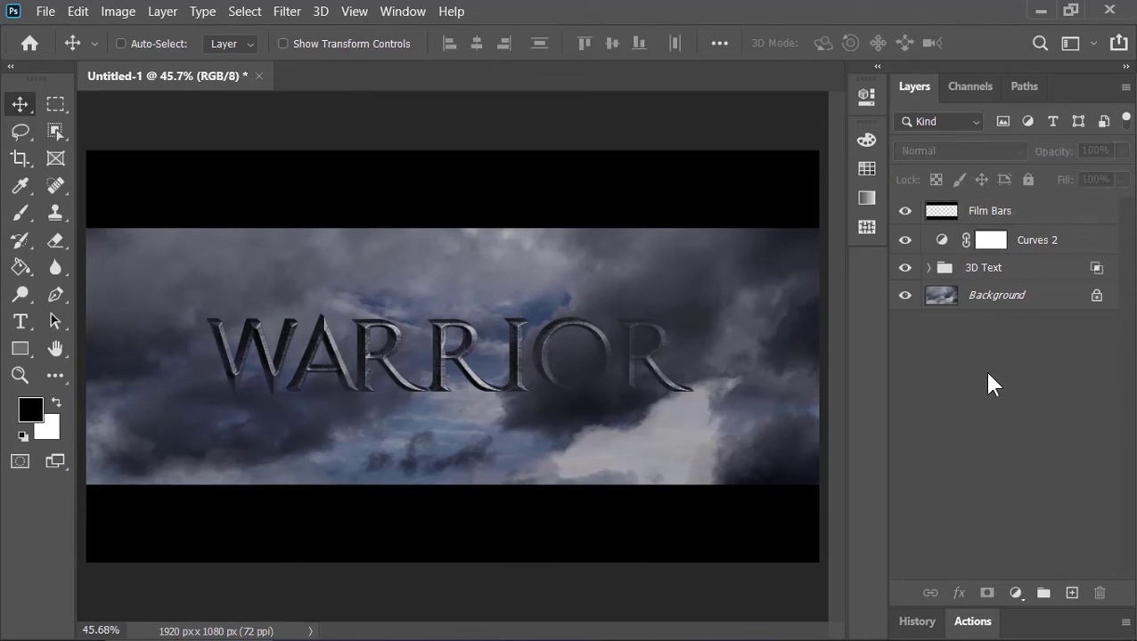
Open the WARRIOR smart object under 3D Text > Face and retype the title as WAQAS
left_click(929, 268)
left_click(945, 294)
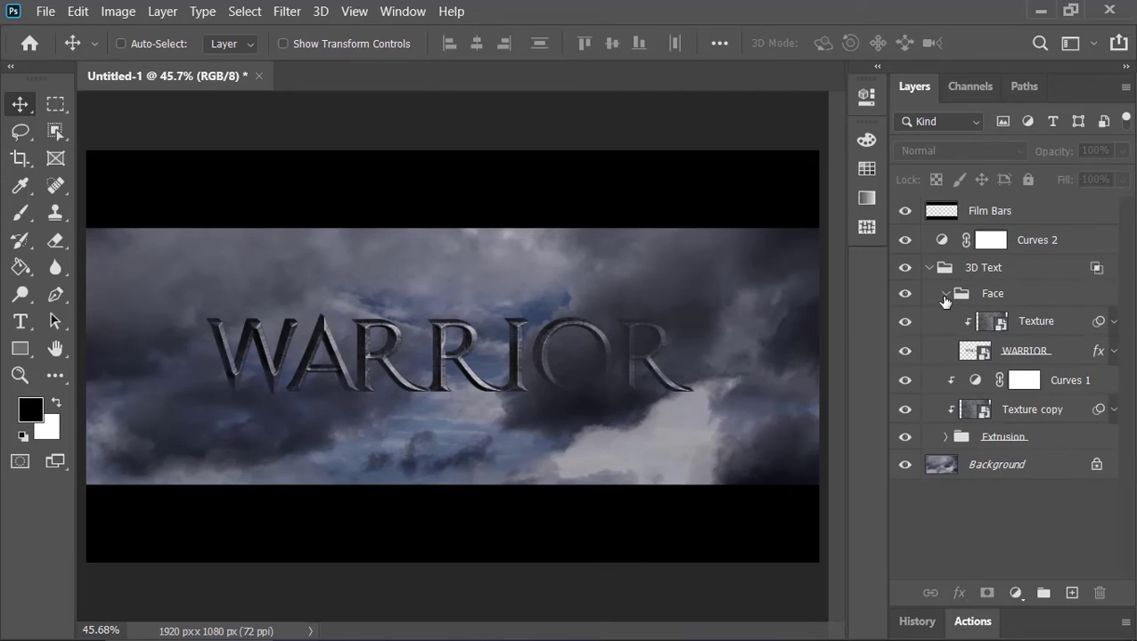
double_click(974, 352)
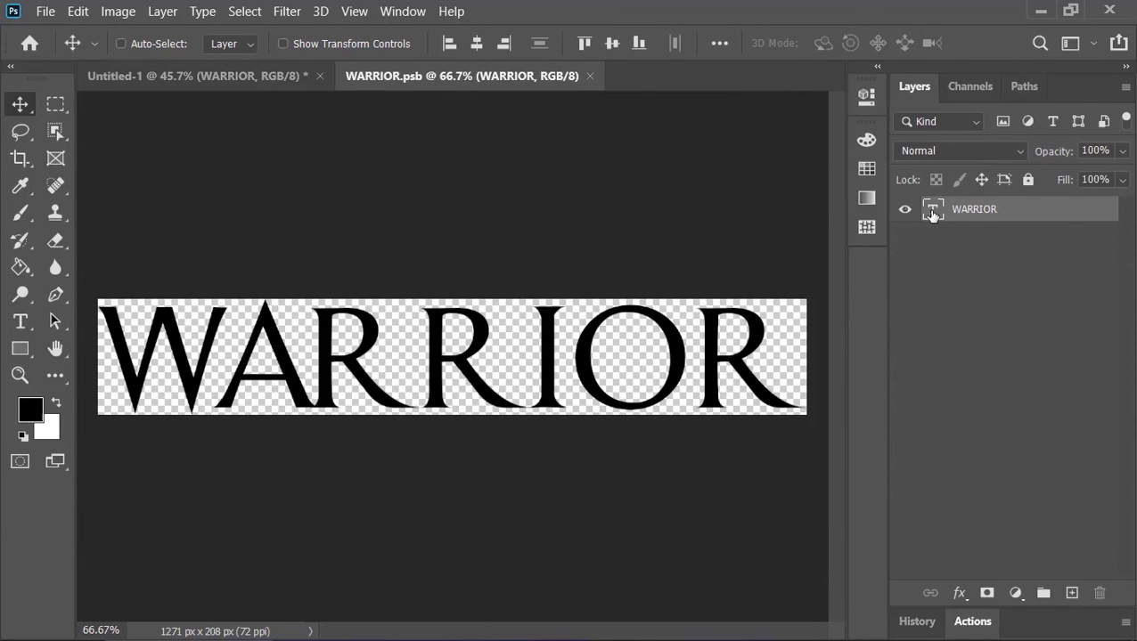
double_click(932, 211)
type("WAQAS")
left_click(117, 10)
Reveal the whole canvas, centre the text horizontally, then save and close the smart object
left_click(183, 250)
key("v")
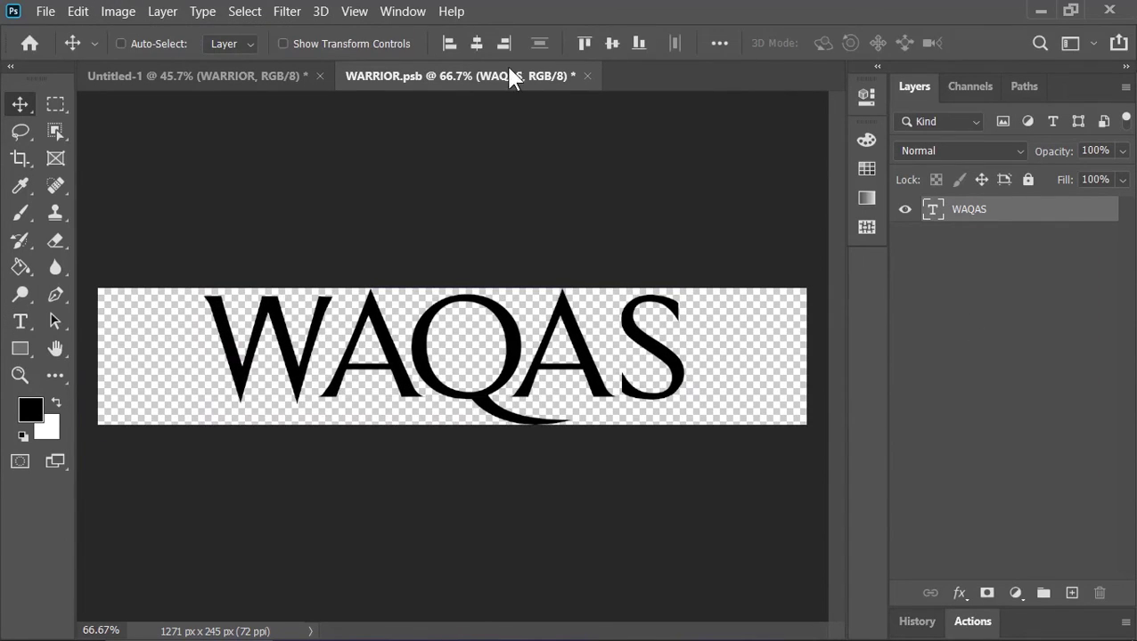
left_click(476, 43)
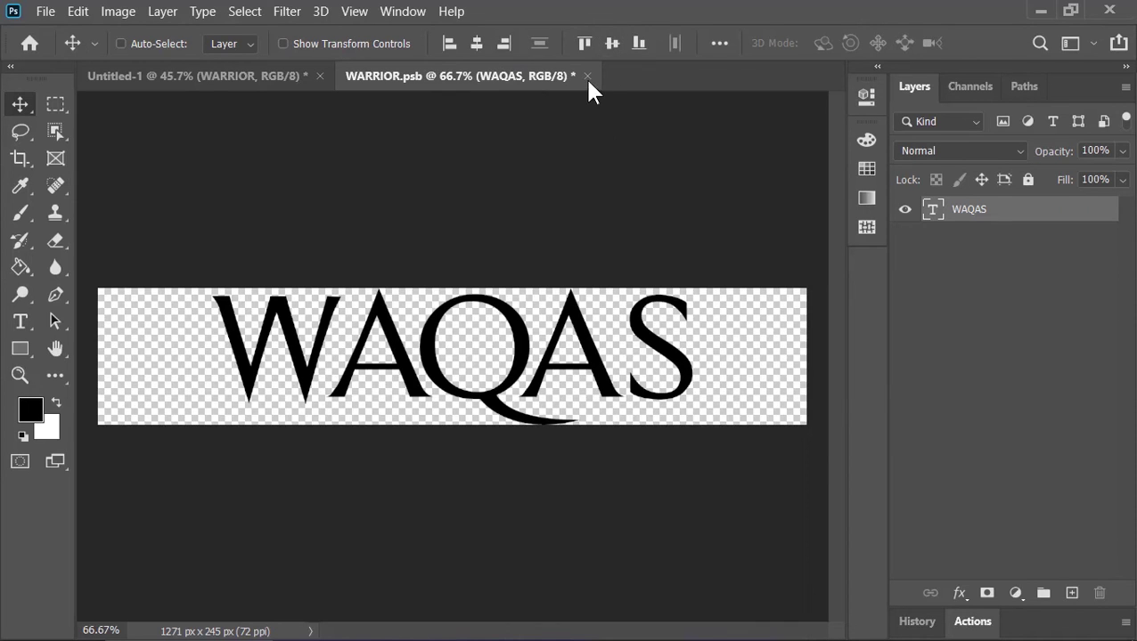
left_click(587, 76)
left_click(525, 278)
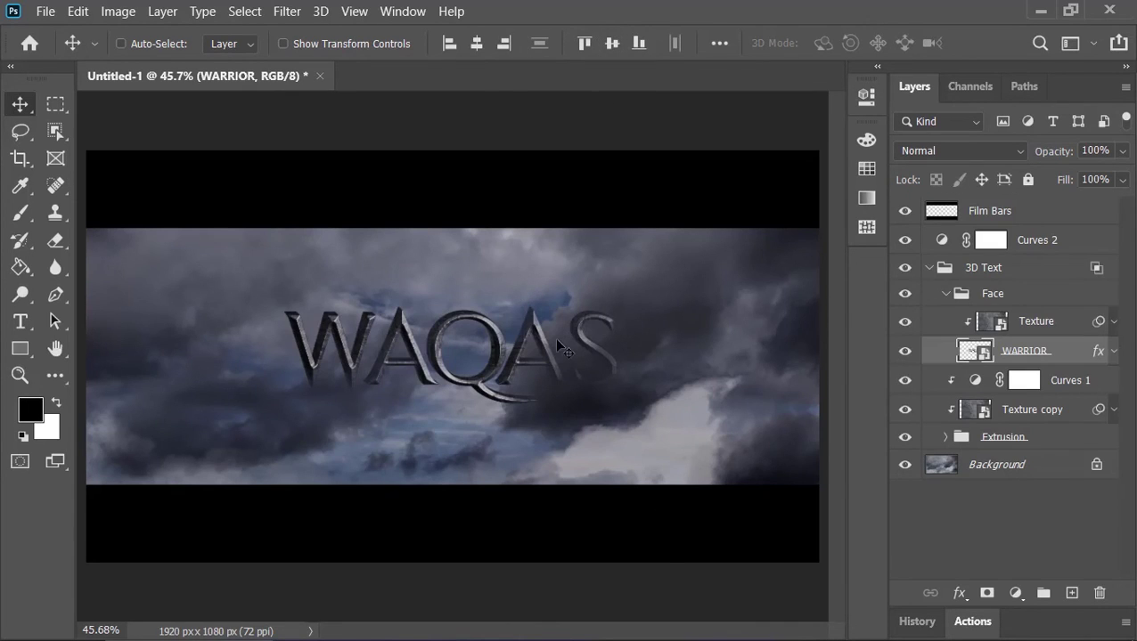
left_click(985, 271)
left_click(929, 267)
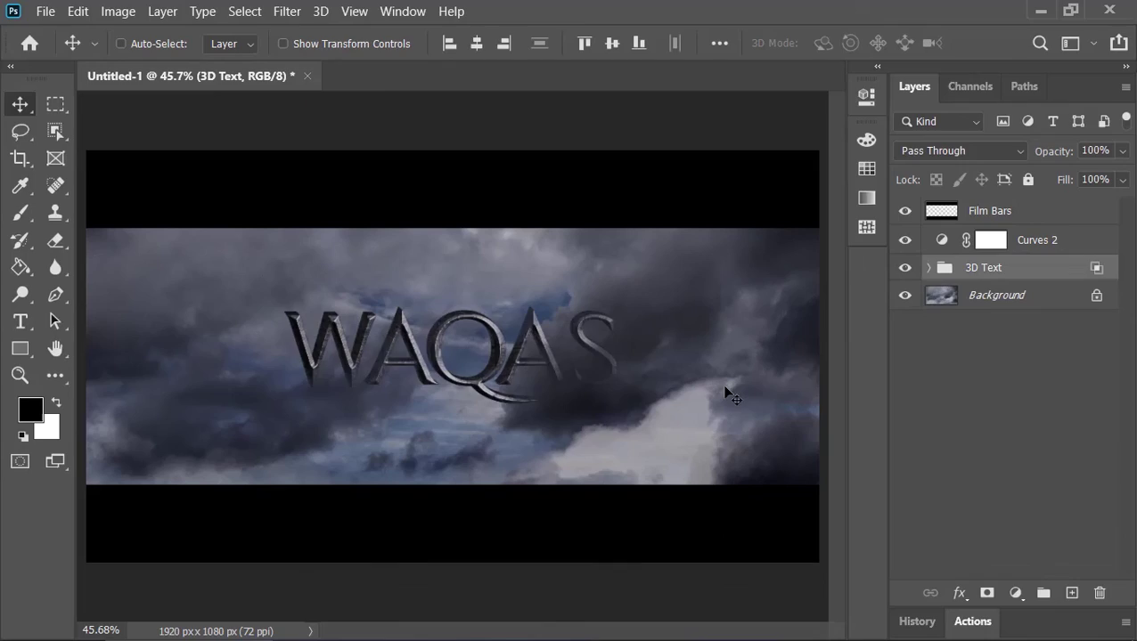
Drag the WAQAS title about 269 px right and 190 px down toward the lower clouds
left_click_drag(613, 377, 698, 436)
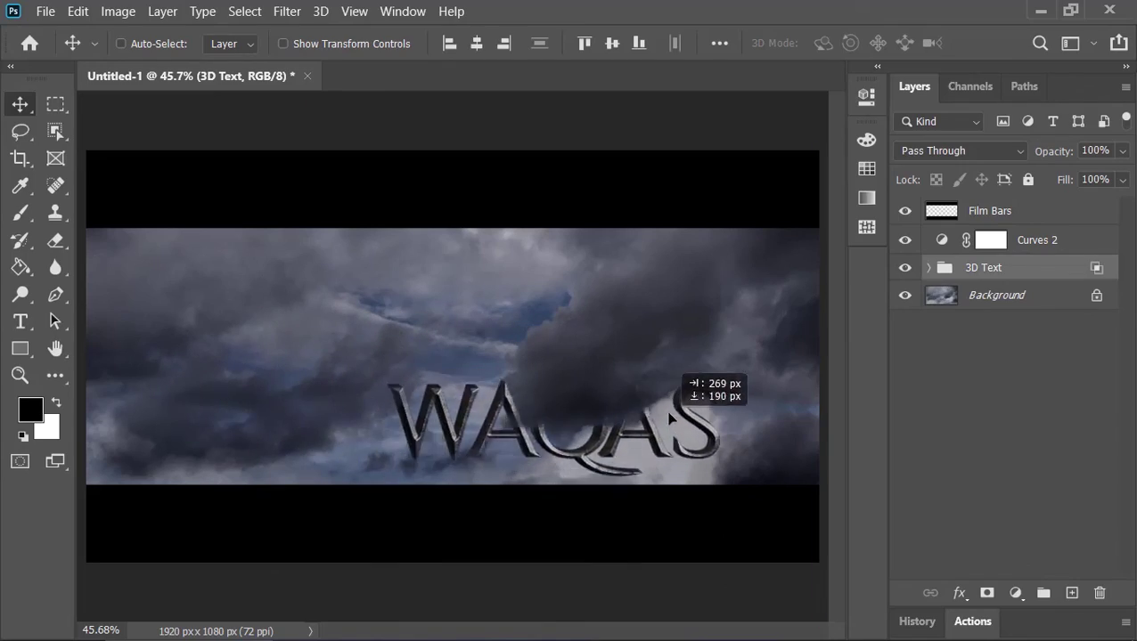